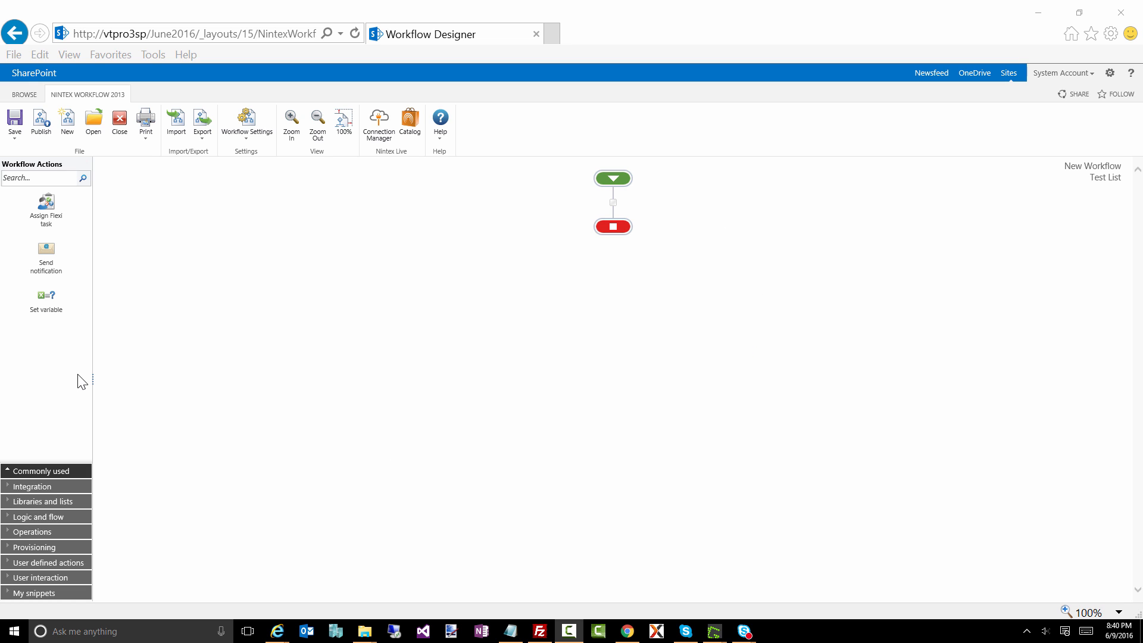
# Step: Widen the workflow actions pane, find the Log in history list action and place it between the workflow's start and end
pyautogui.moveTo(93, 379); pyautogui.dragTo(170, 375)
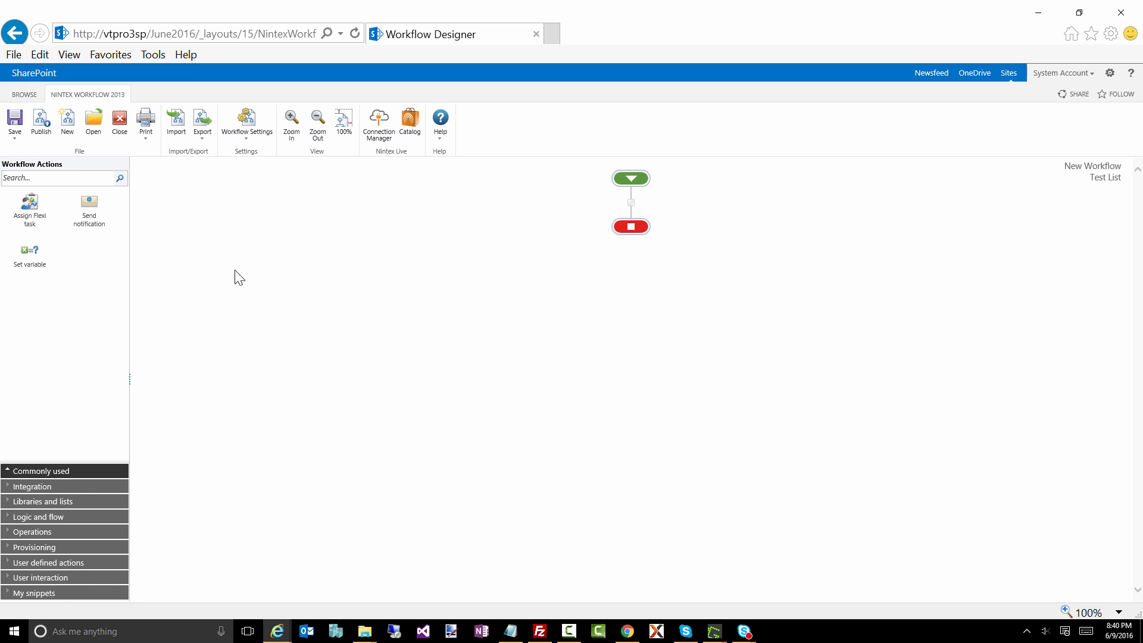
pyautogui.click(33, 180)
pyautogui.write('log')
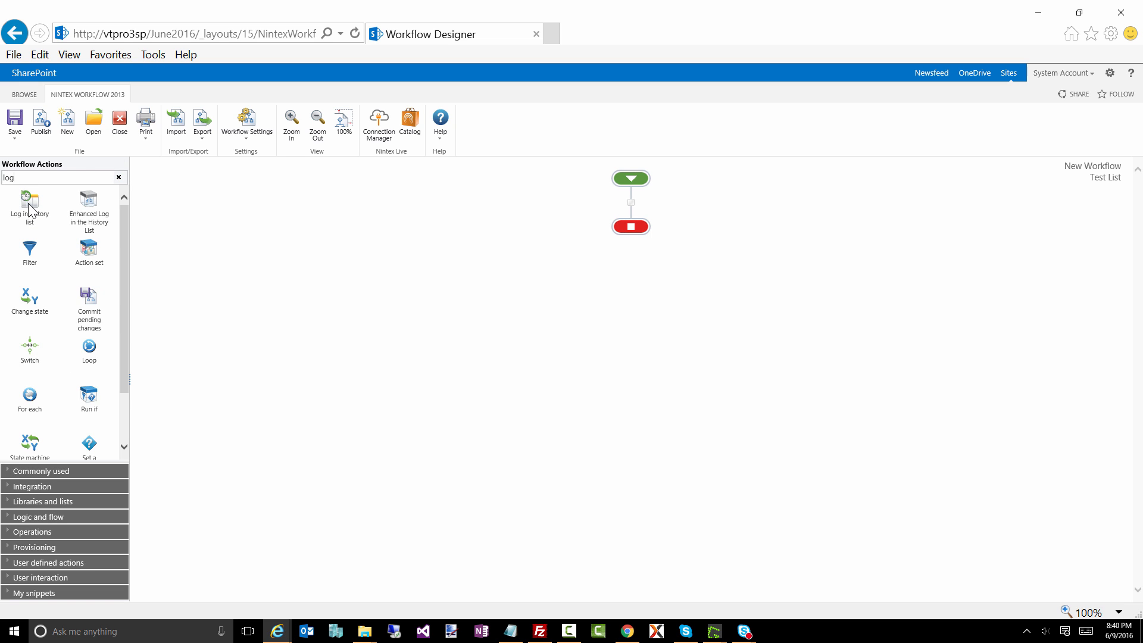
pyautogui.moveTo(28, 202); pyautogui.dragTo(631, 203)
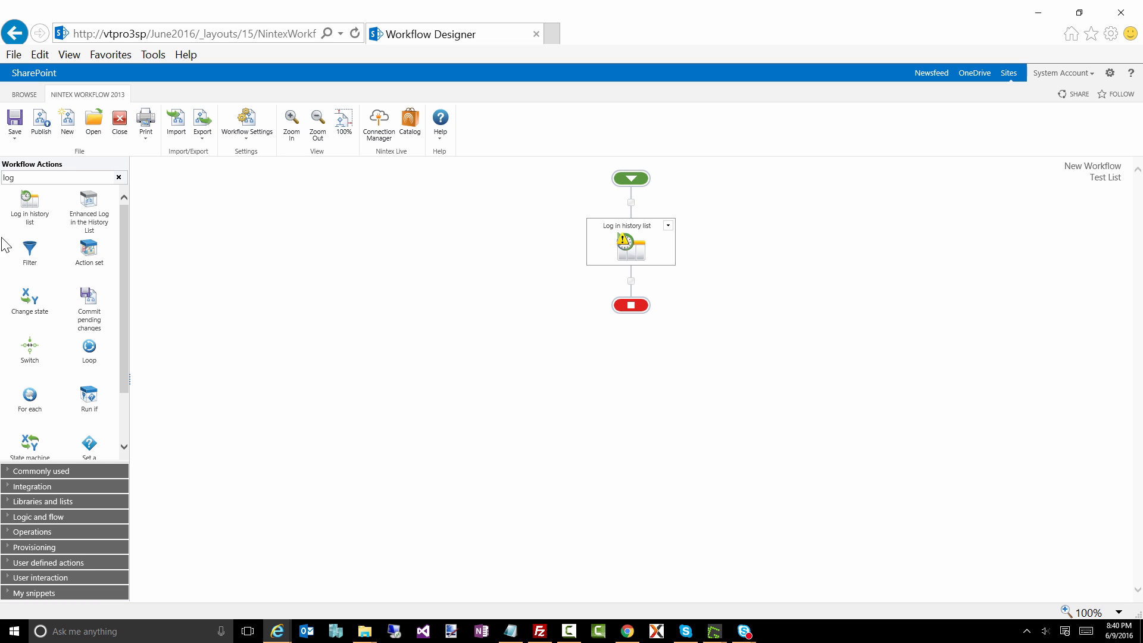
# Step: Configure the Log in history list action with the message "This is a test" and save it
pyautogui.doubleClick(634, 246)
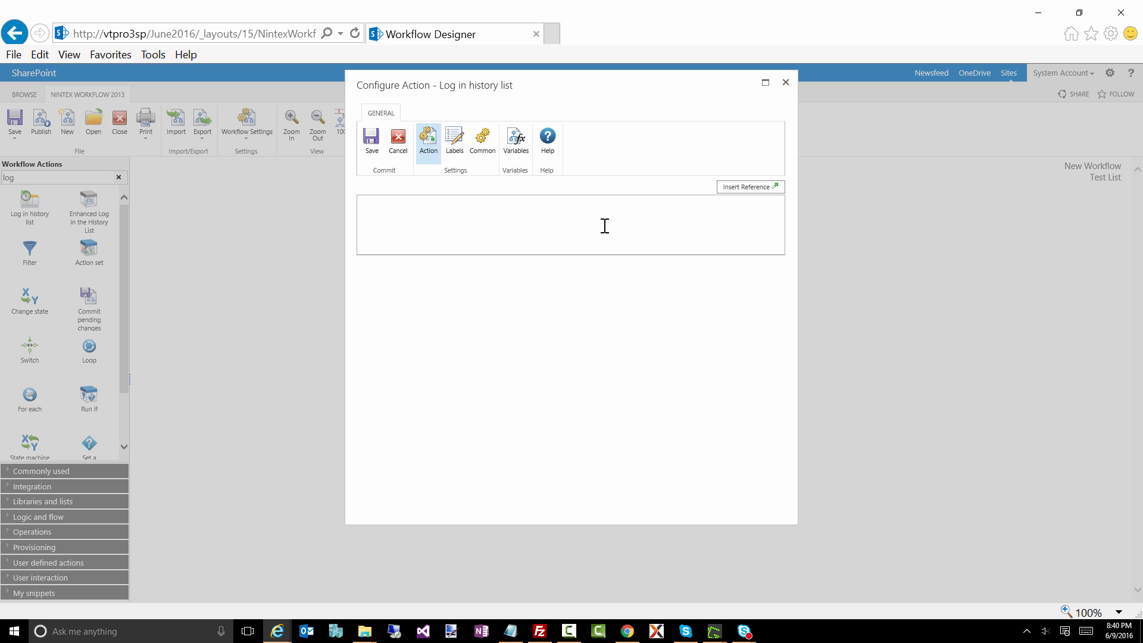
pyautogui.write('This is a test')
pyautogui.click(373, 142)
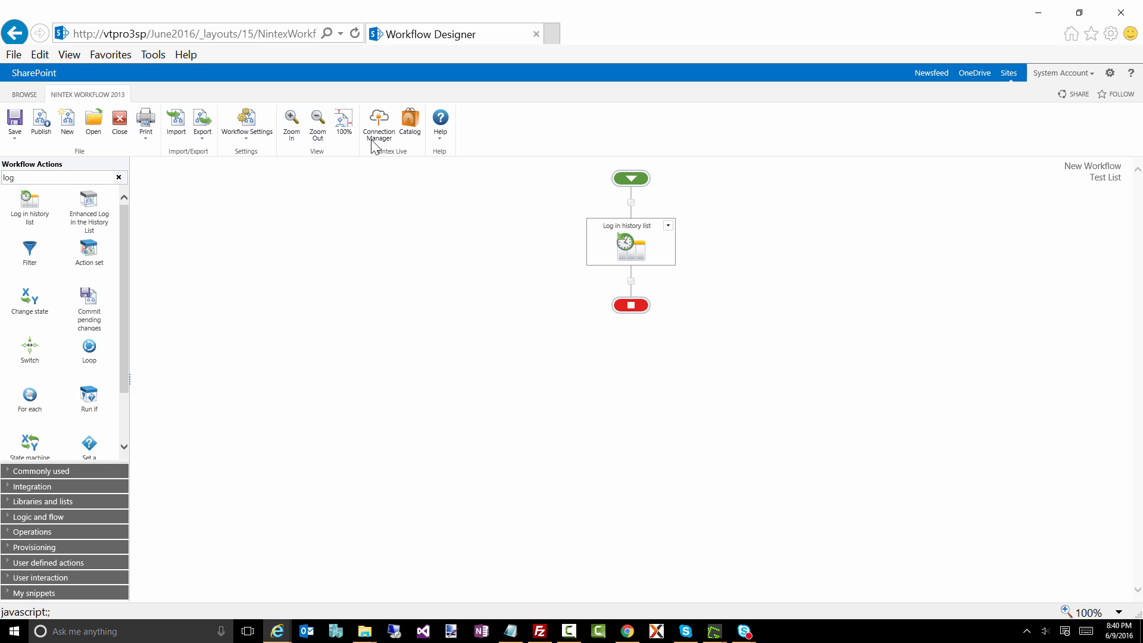
# Step: Title the workflow "First Workflow", set it to start when items are created and modified to Yes, and save the workflow settings
pyautogui.click(252, 117)
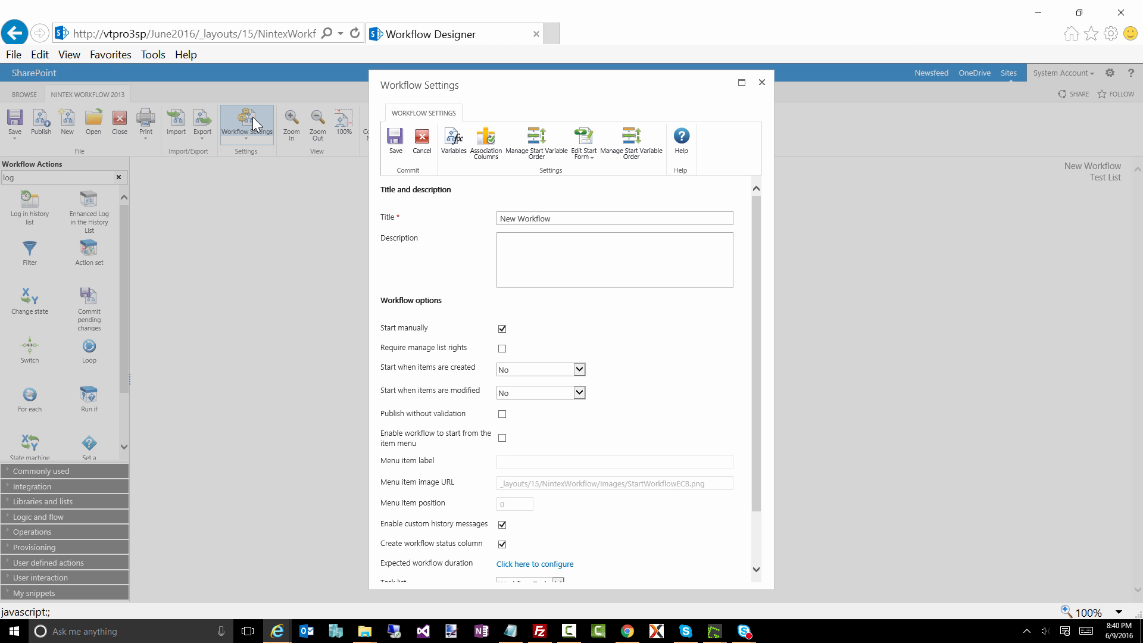
pyautogui.doubleClick(513, 218)
pyautogui.write('First')
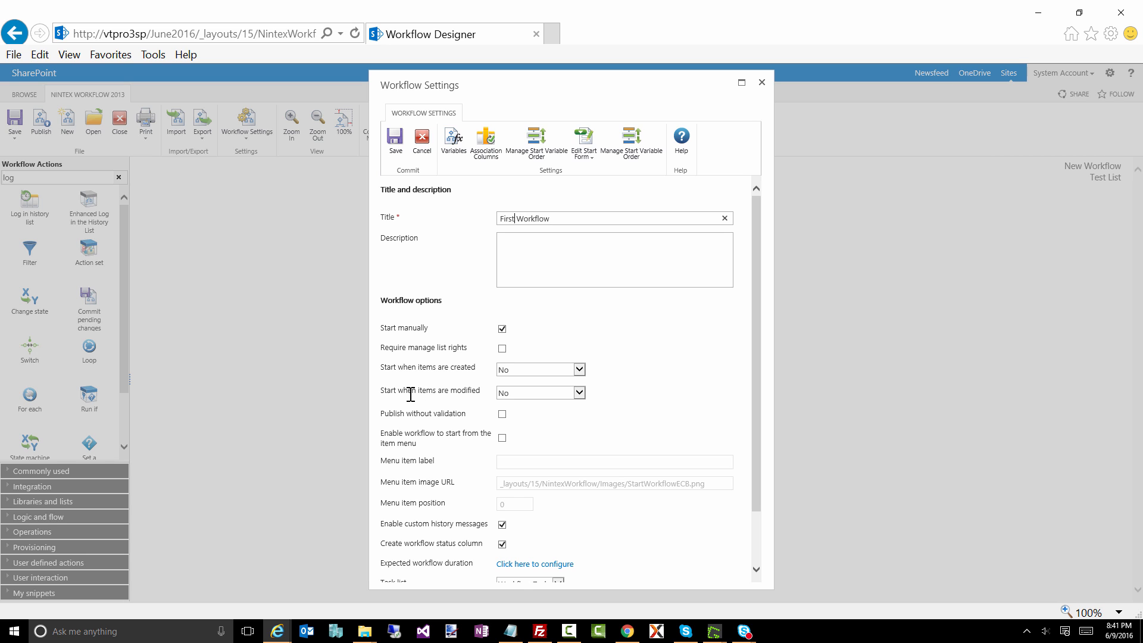
pyautogui.click(520, 369)
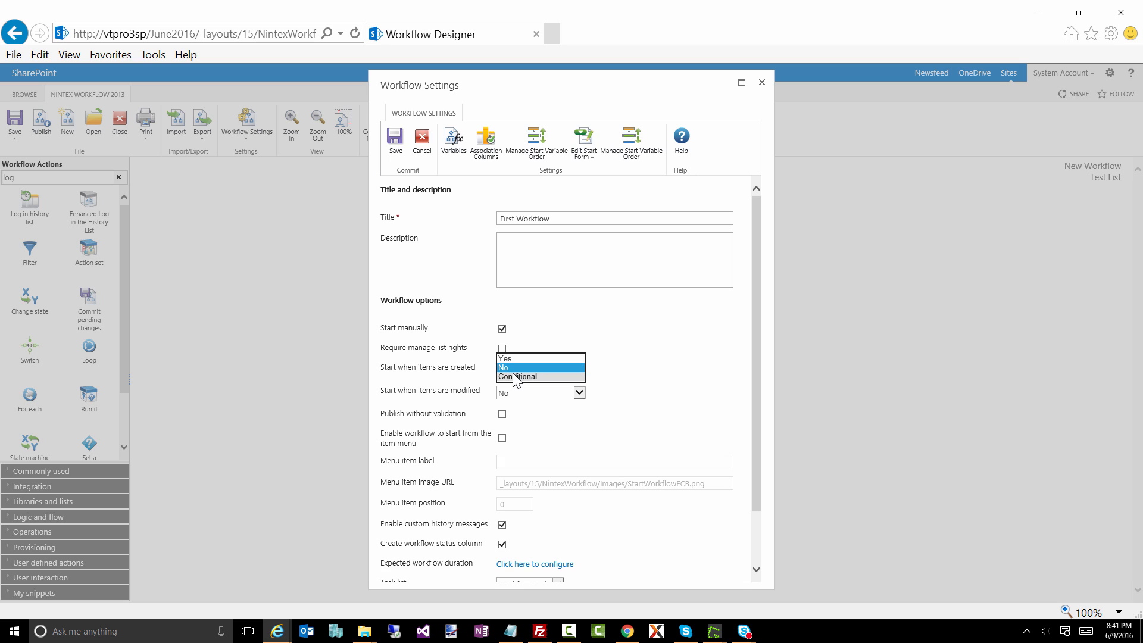
pyautogui.click(508, 359)
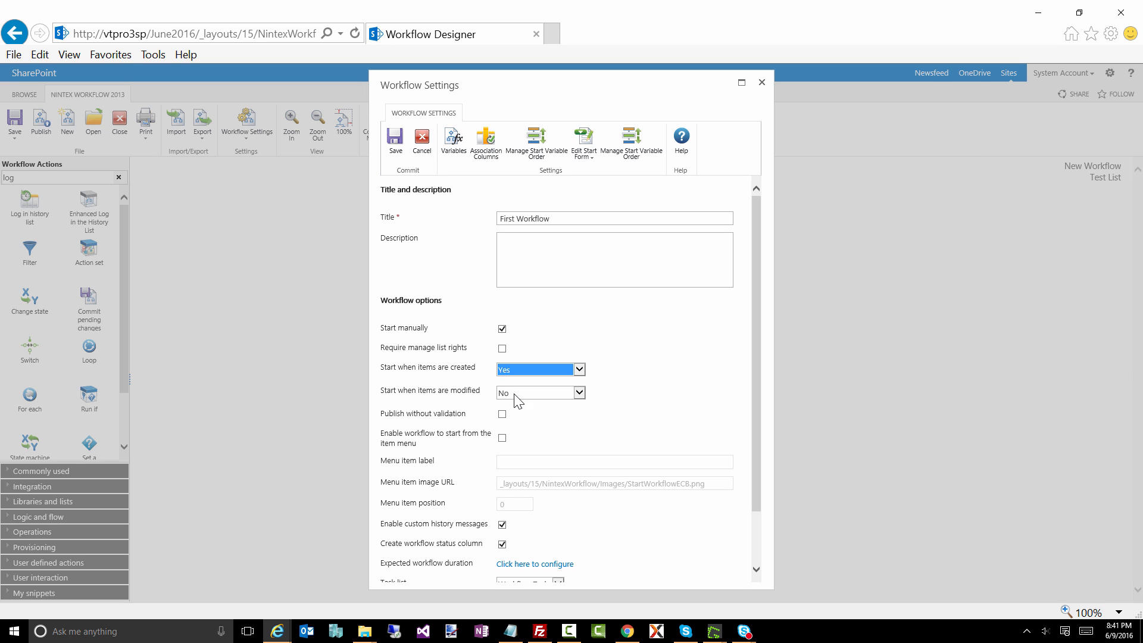
pyautogui.click(519, 392)
pyautogui.click(511, 382)
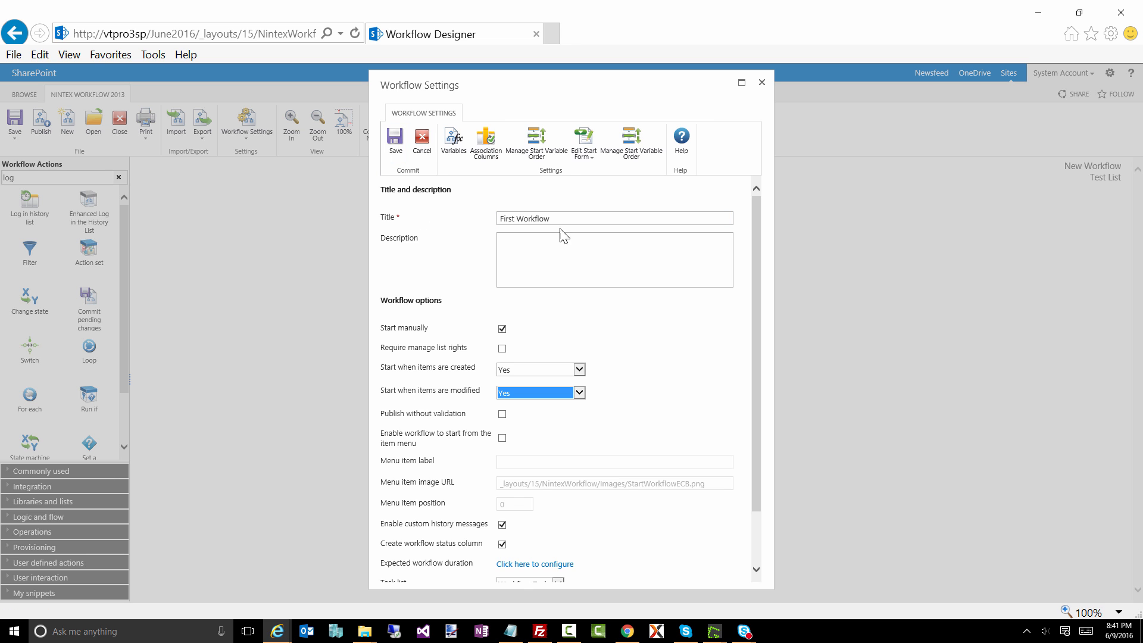
pyautogui.click(394, 142)
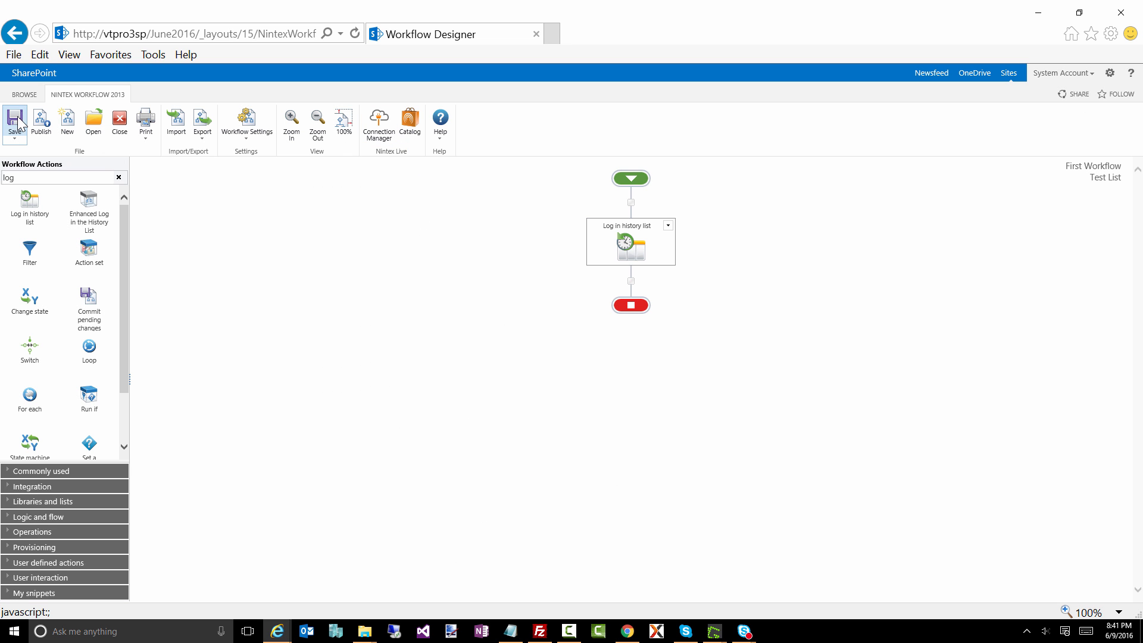
# Step: Publish First Workflow, submitting its title with no description or change comments
pyautogui.click(46, 125)
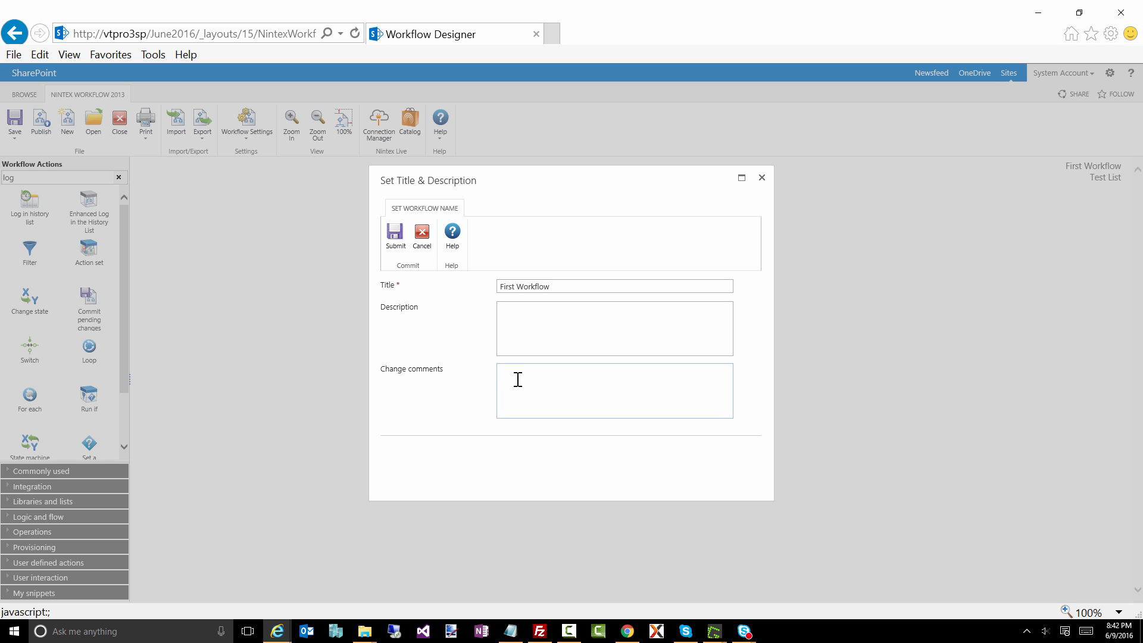
pyautogui.click(395, 236)
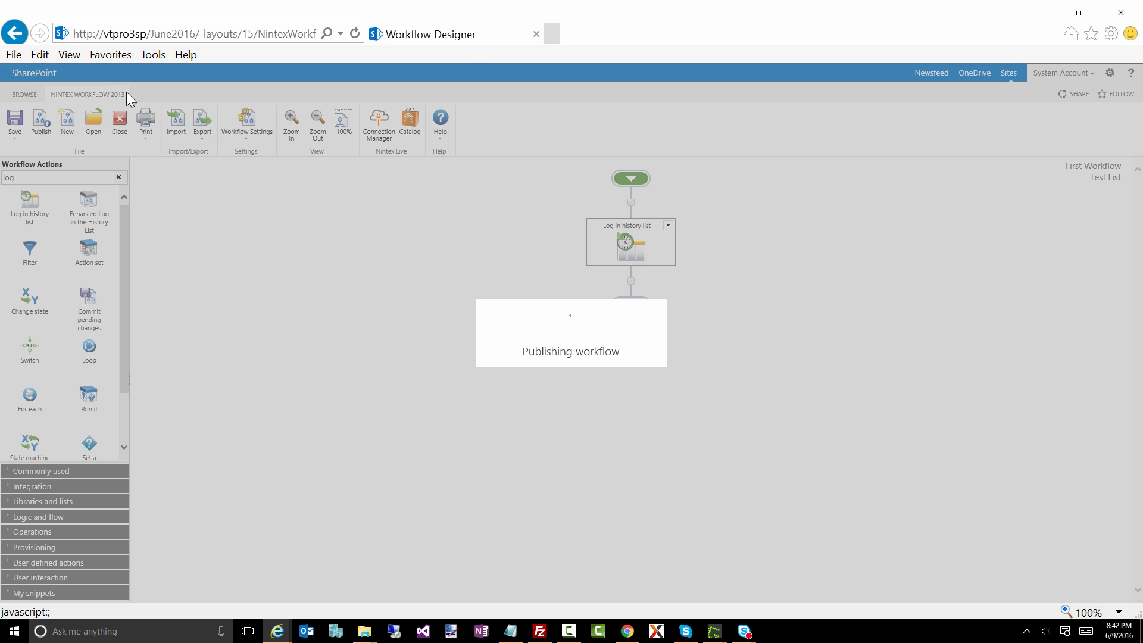
pyautogui.click(156, 37)
pyautogui.click(129, 34)
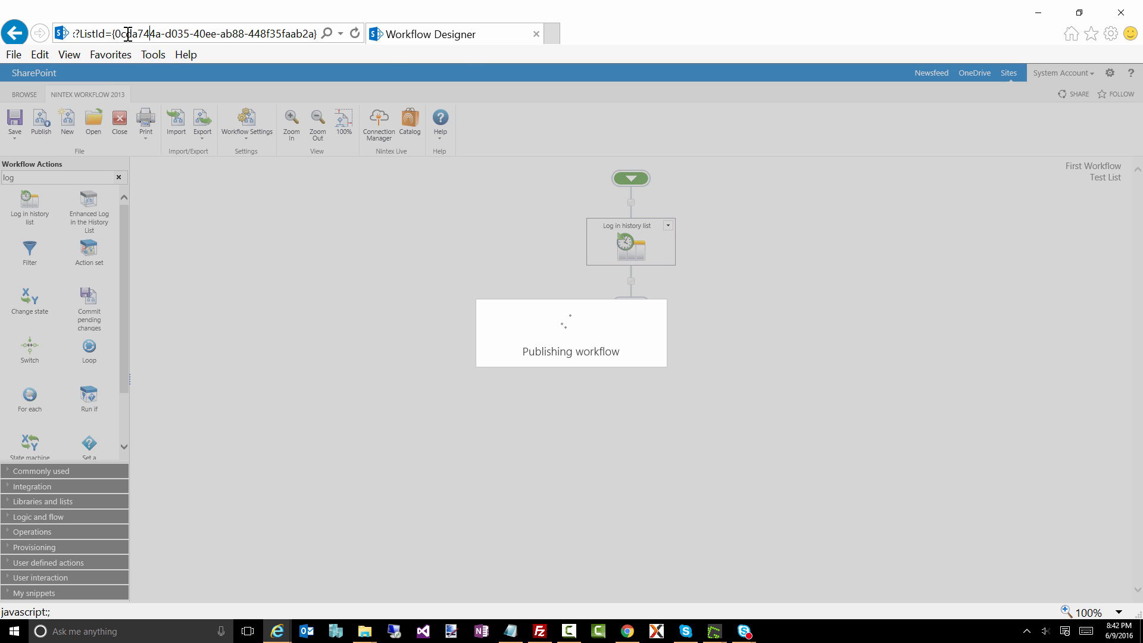
pyautogui.click(16, 30)
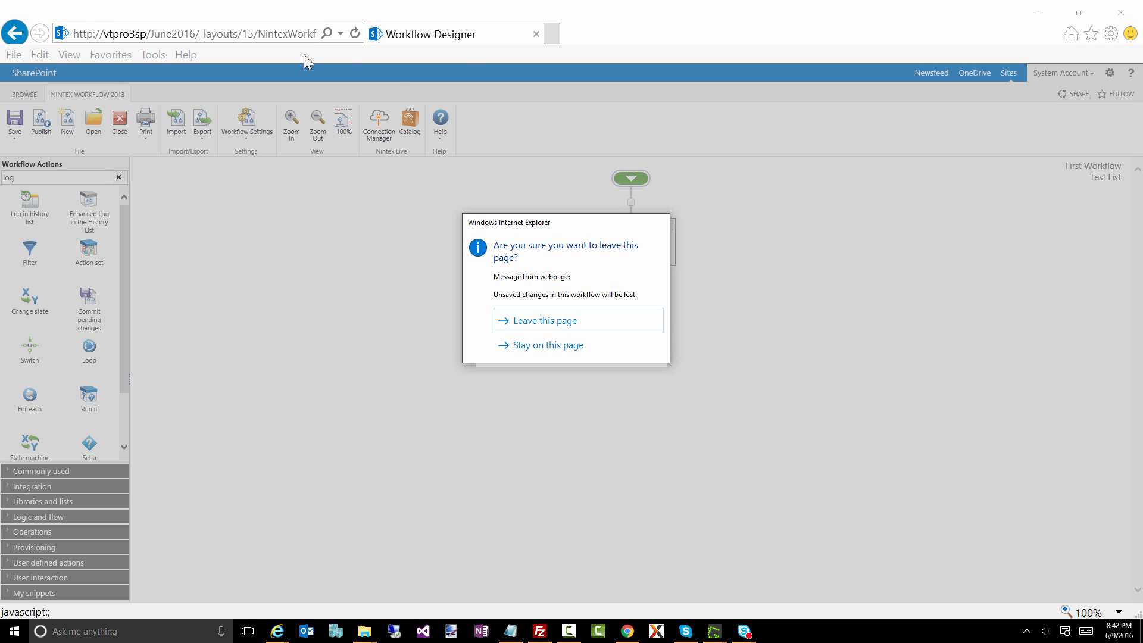
pyautogui.click(540, 346)
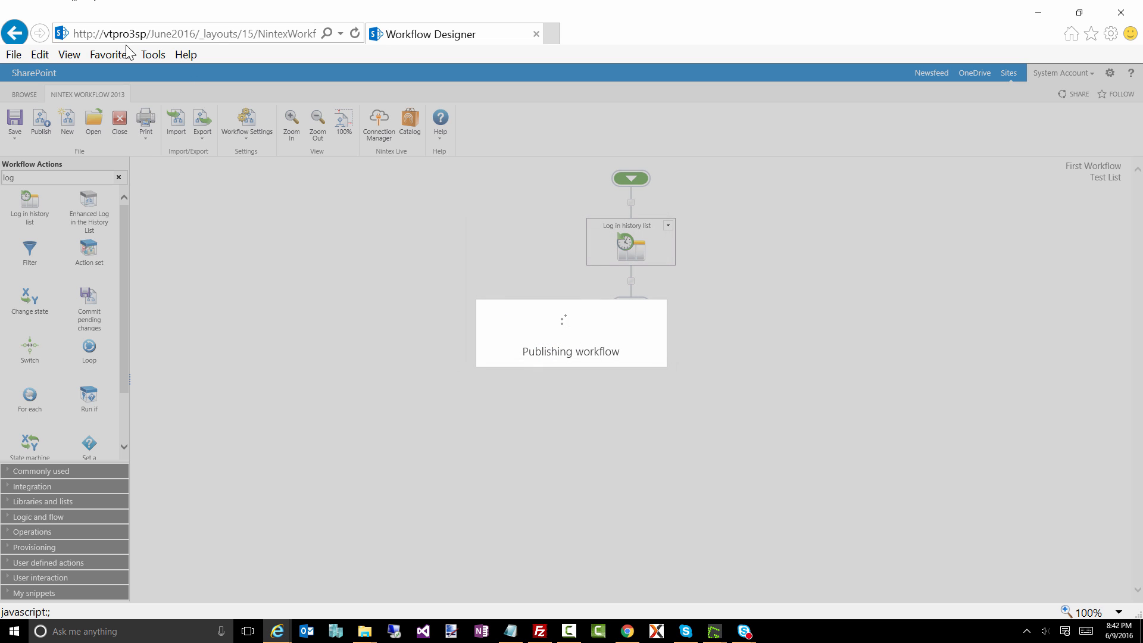
pyautogui.click(147, 38)
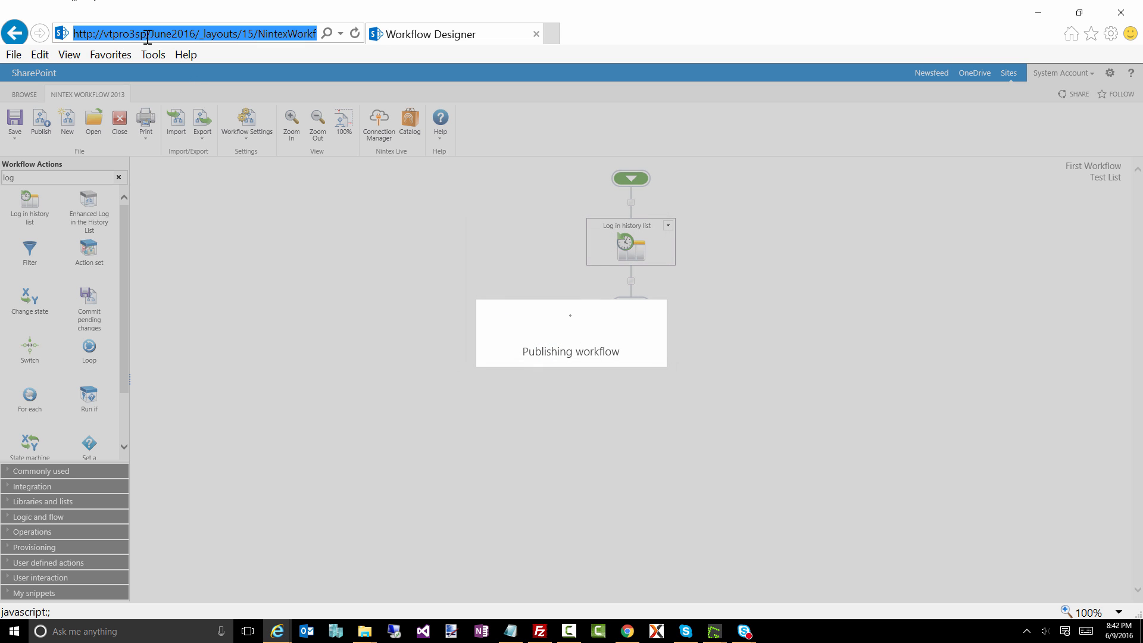
pyautogui.press('Right')
pyautogui.hotkey('shift', 'Right')
pyautogui.hotkey('shift', 'Right')
pyautogui.hotkey('shift', 'Right')
pyautogui.hotkey('shift', 'Right')
pyautogui.hotkey('shift', 'Right')
pyautogui.hotkey('shift', 'Right')
pyautogui.hotkey('shift', 'Right')
pyautogui.hotkey('shift', 'Right')
pyautogui.hotkey('shift', 'Right')
pyautogui.hotkey('shift', 'Right')
pyautogui.hotkey('shift', 'Right')
pyautogui.hotkey('shift', 'Right')
pyautogui.hotkey('shift', 'Right')
pyautogui.hotkey('shift', 'Right')
pyautogui.hotkey('shift', 'Right')
pyautogui.hotkey('shift', 'Right')
pyautogui.hotkey('shift', 'Right')
pyautogui.hotkey('shift', 'Right')
pyautogui.hotkey('shift', 'Right')
pyautogui.hotkey('shift', 'Right')
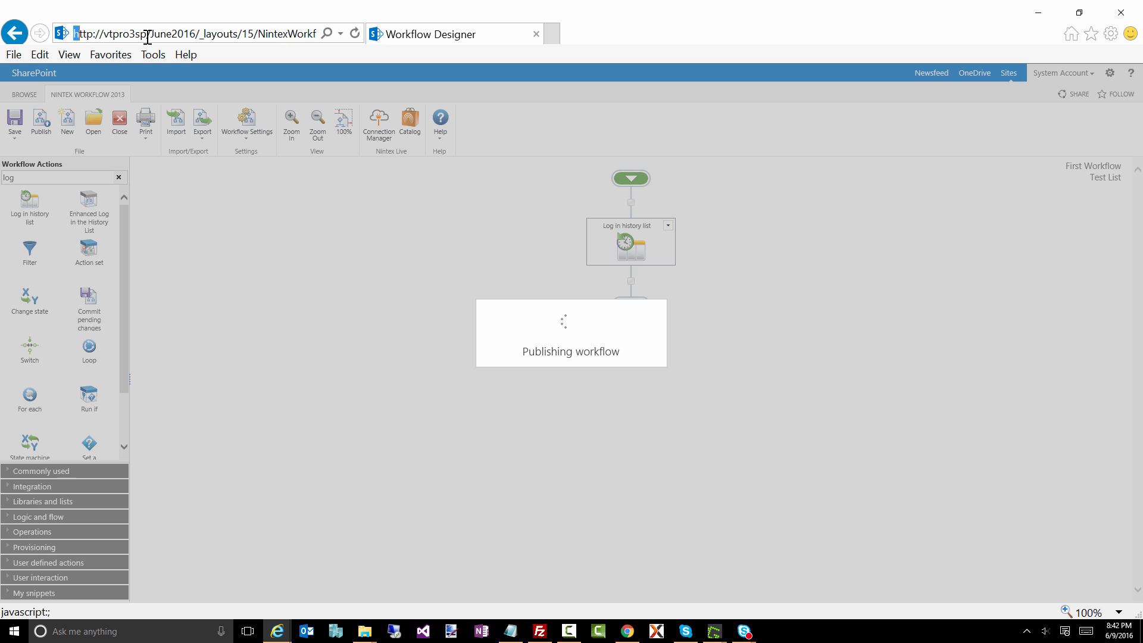
pyautogui.hotkey('shift', 'Right')
pyautogui.hotkey('shift', 'Right')
pyautogui.hotkey('ctrl', 'c')
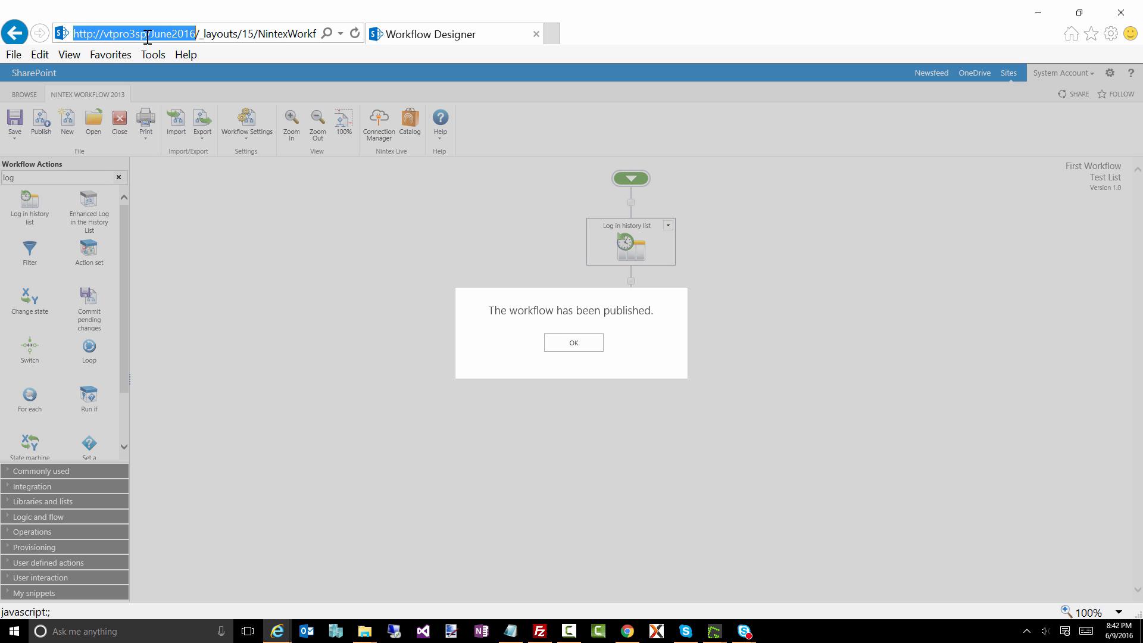
pyautogui.click(590, 347)
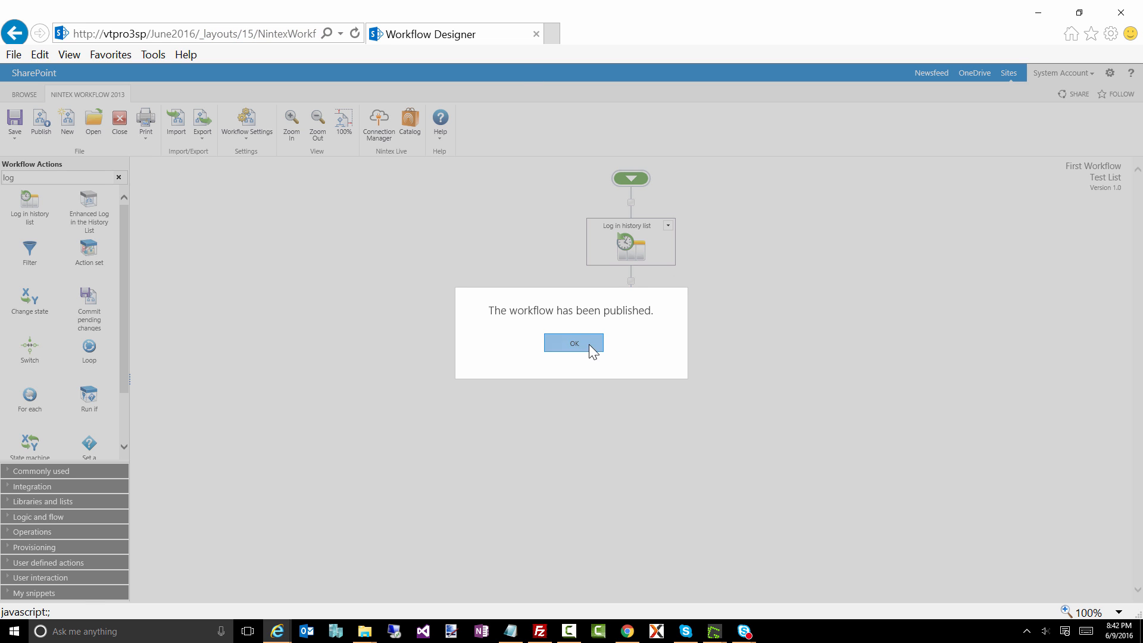
pyautogui.click(551, 34)
pyautogui.hotkey('ctrl', 'v')
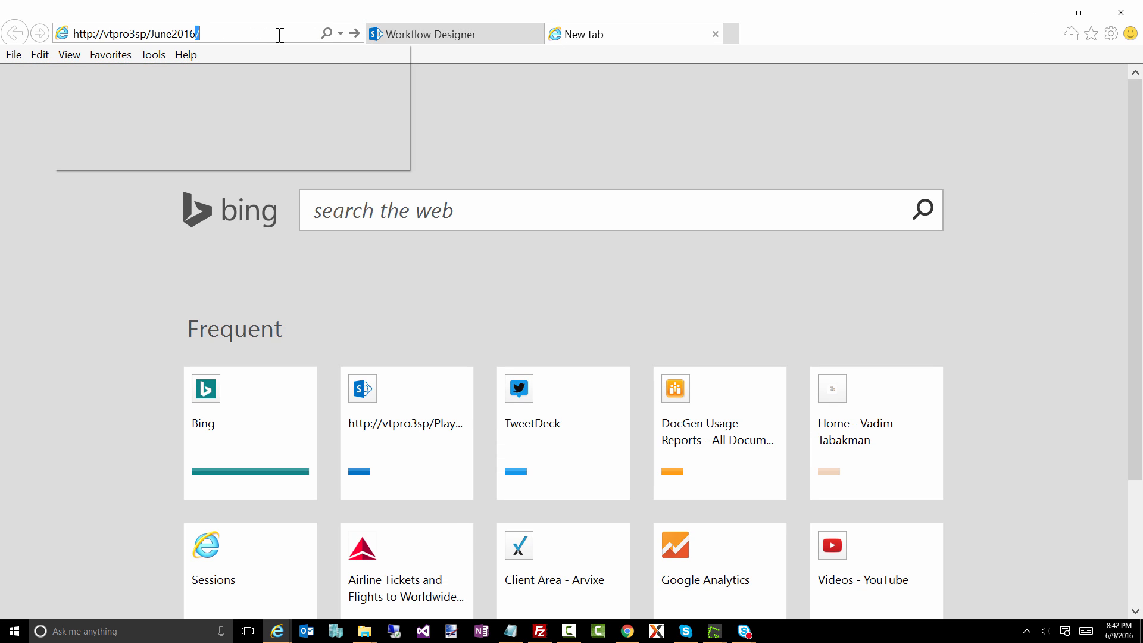
pyautogui.press('Return')
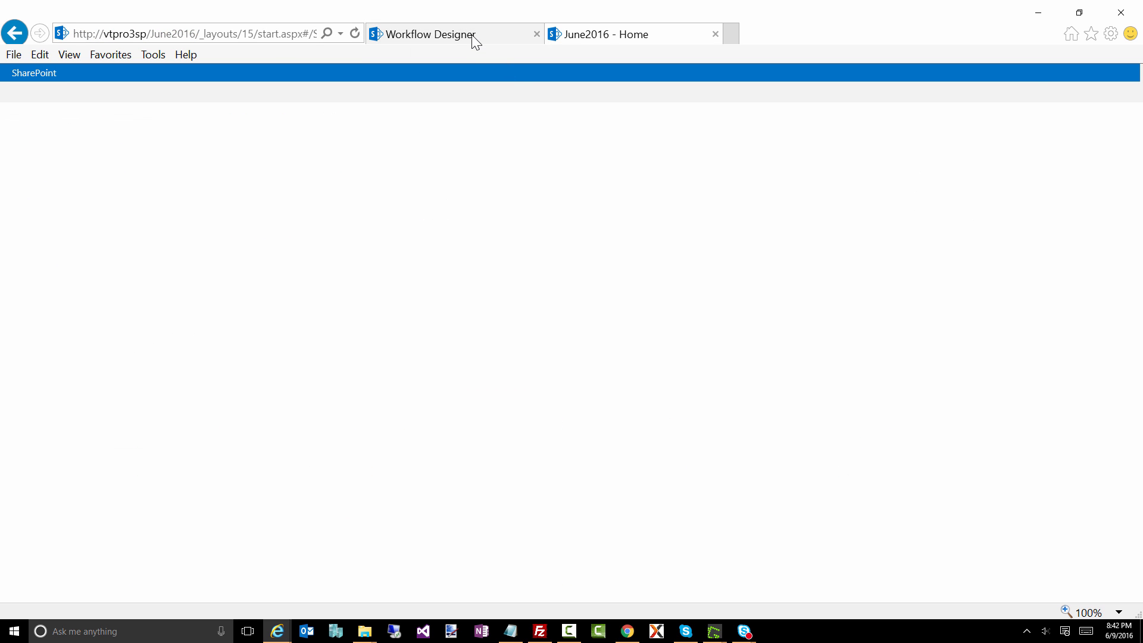
pyautogui.click(475, 37)
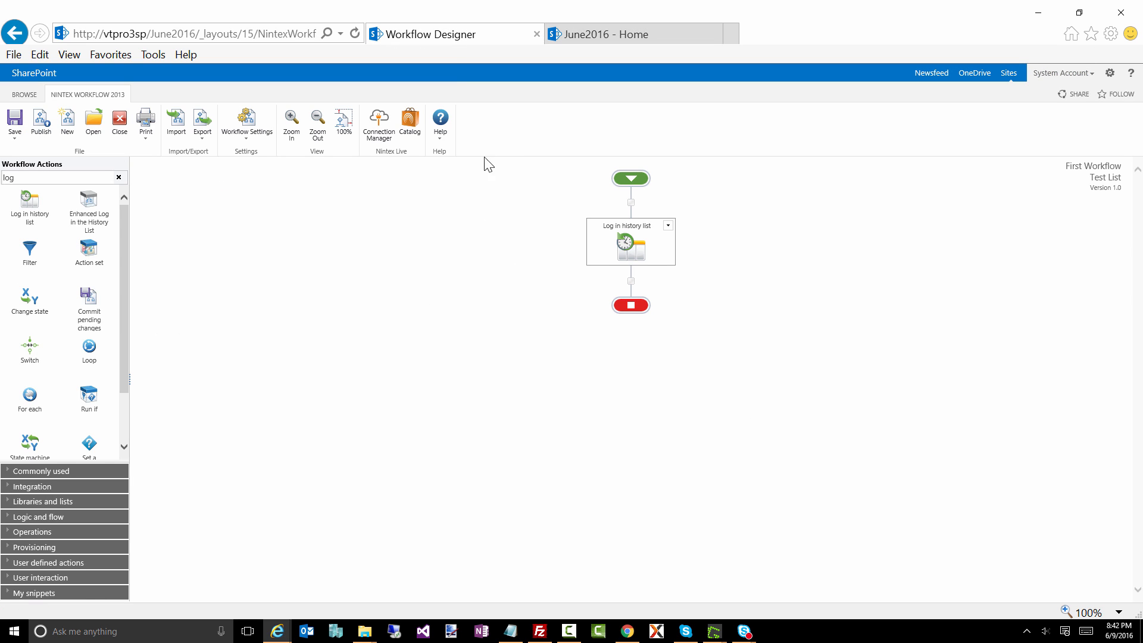
pyautogui.click(598, 37)
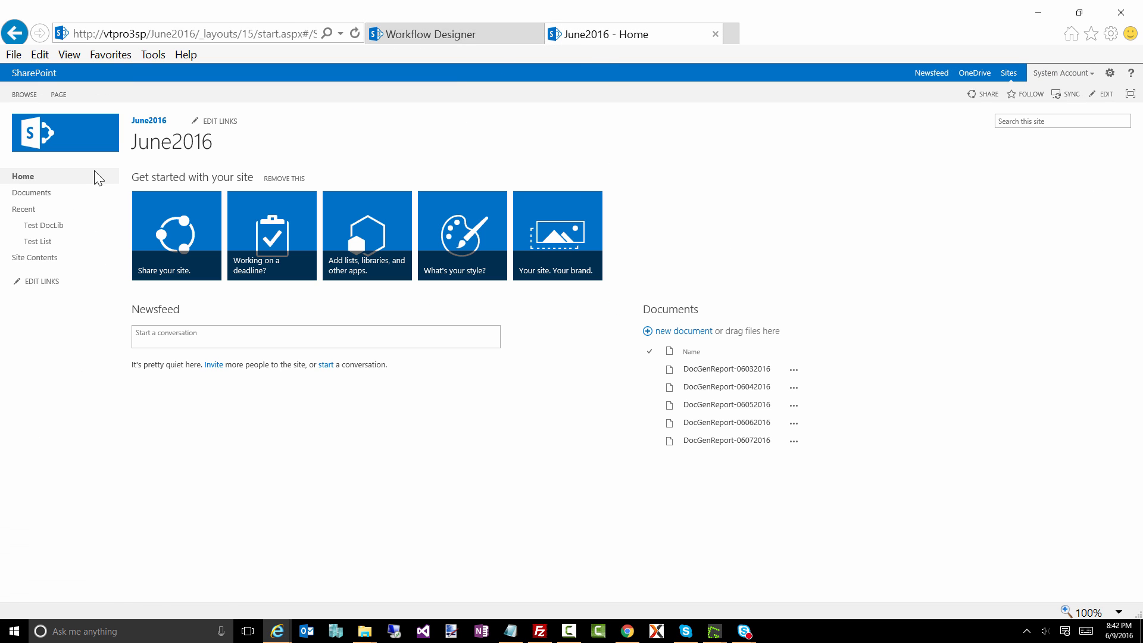
# Step: Open Test List and start First Workflow manually on the item test1
pyautogui.click(43, 243)
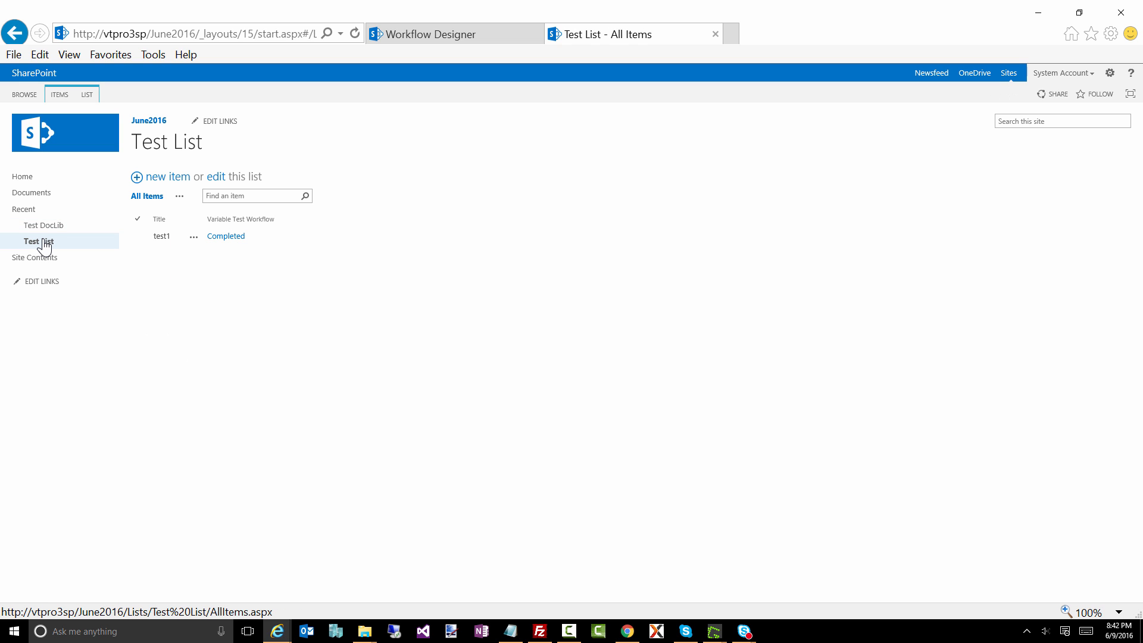
pyautogui.click(190, 241)
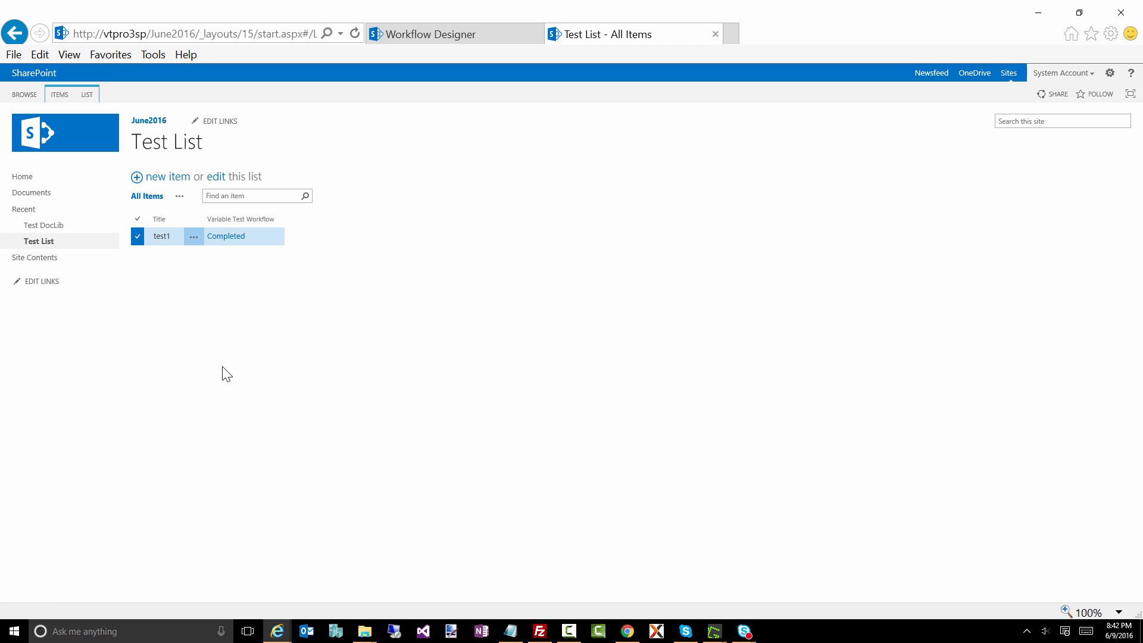
pyautogui.click(225, 317)
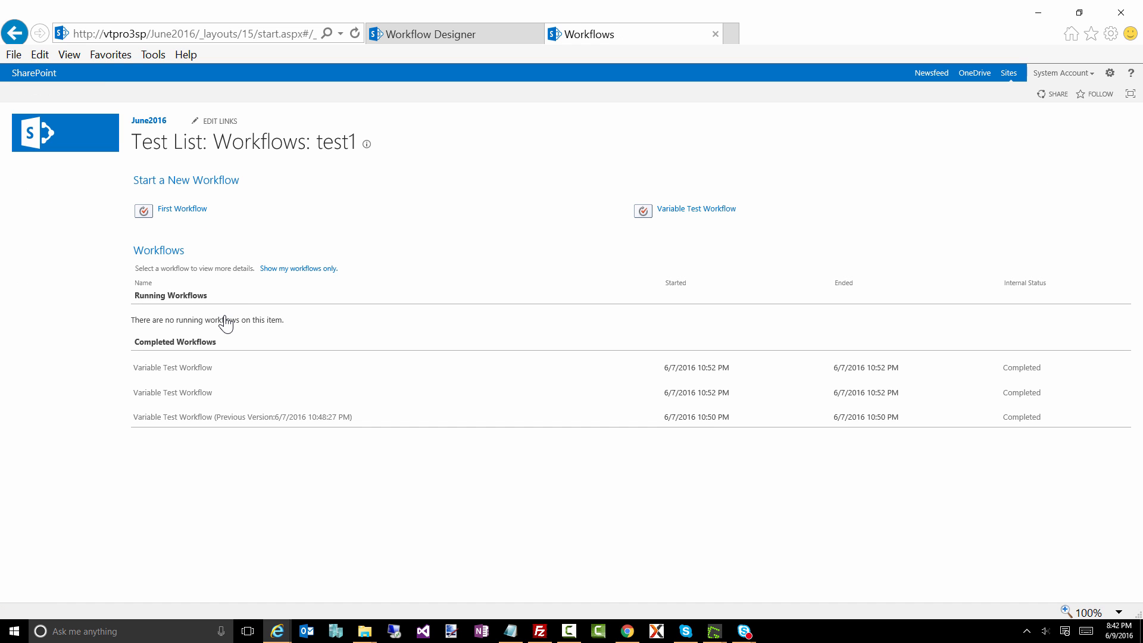
pyautogui.click(180, 215)
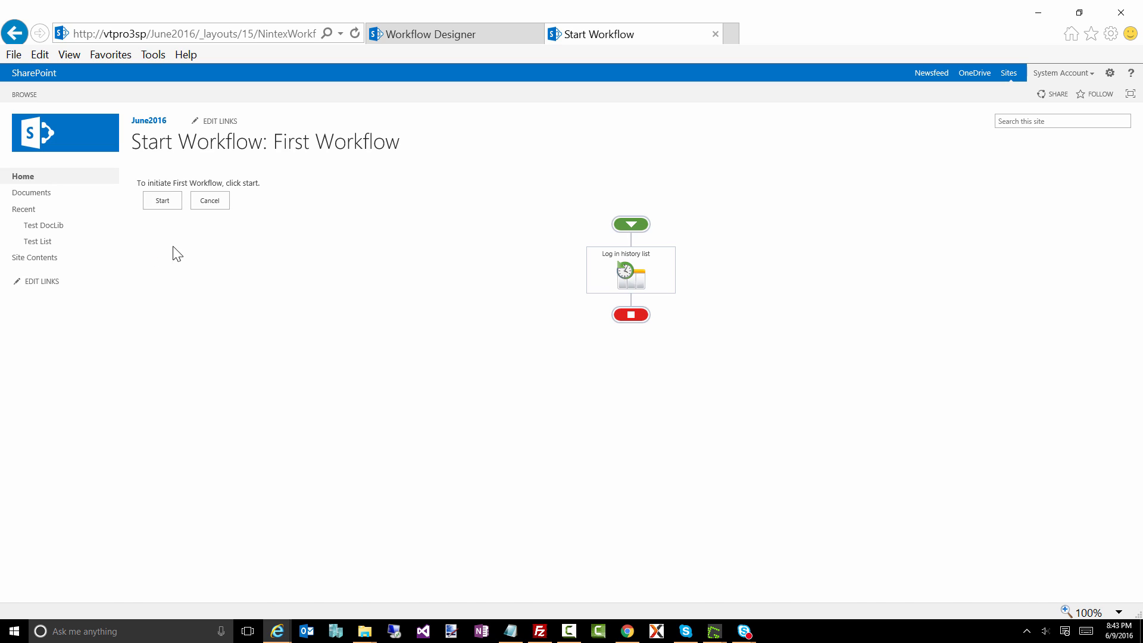
pyautogui.click(161, 204)
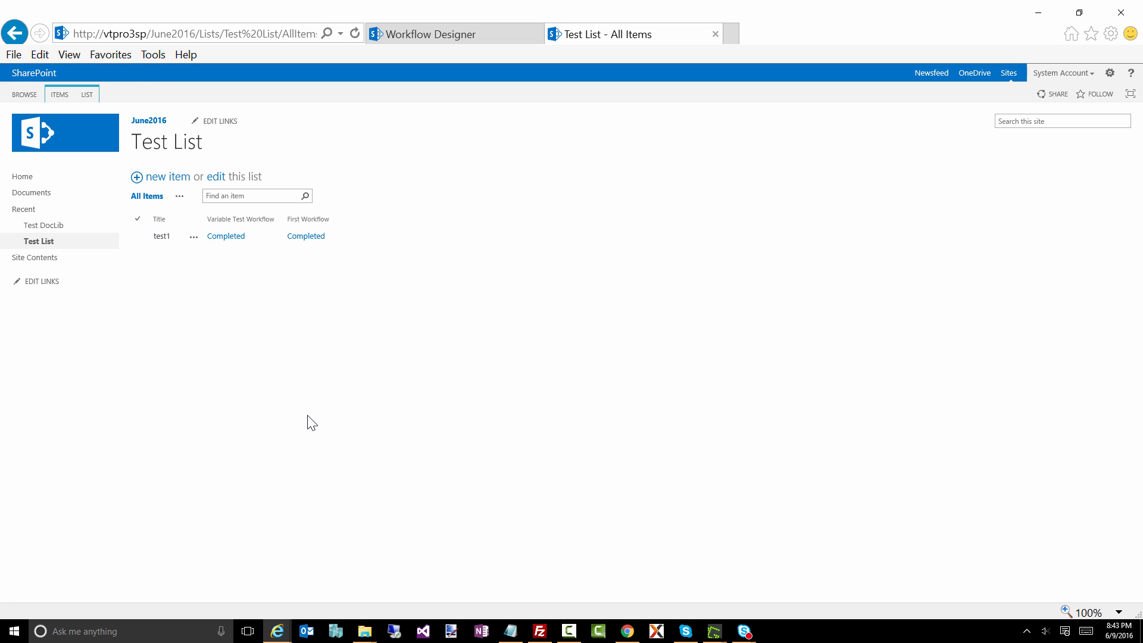
# Step: Examine First Workflow's status, tasks and history description for test1, and return to the workflow designer
pyautogui.click(306, 237)
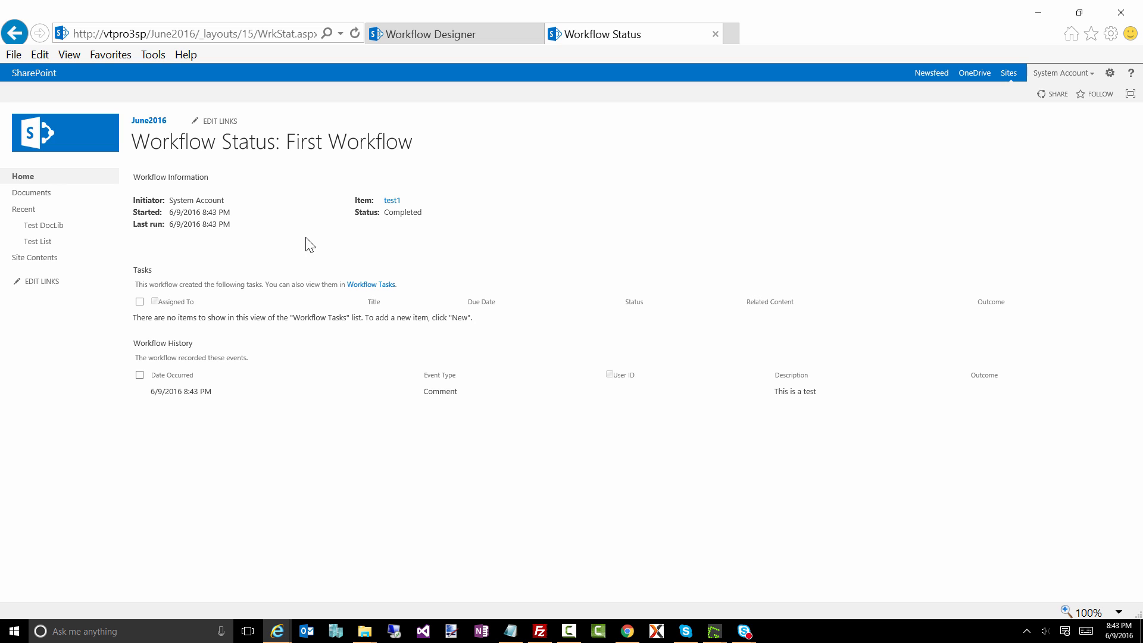
pyautogui.moveTo(822, 393); pyautogui.dragTo(774, 394)
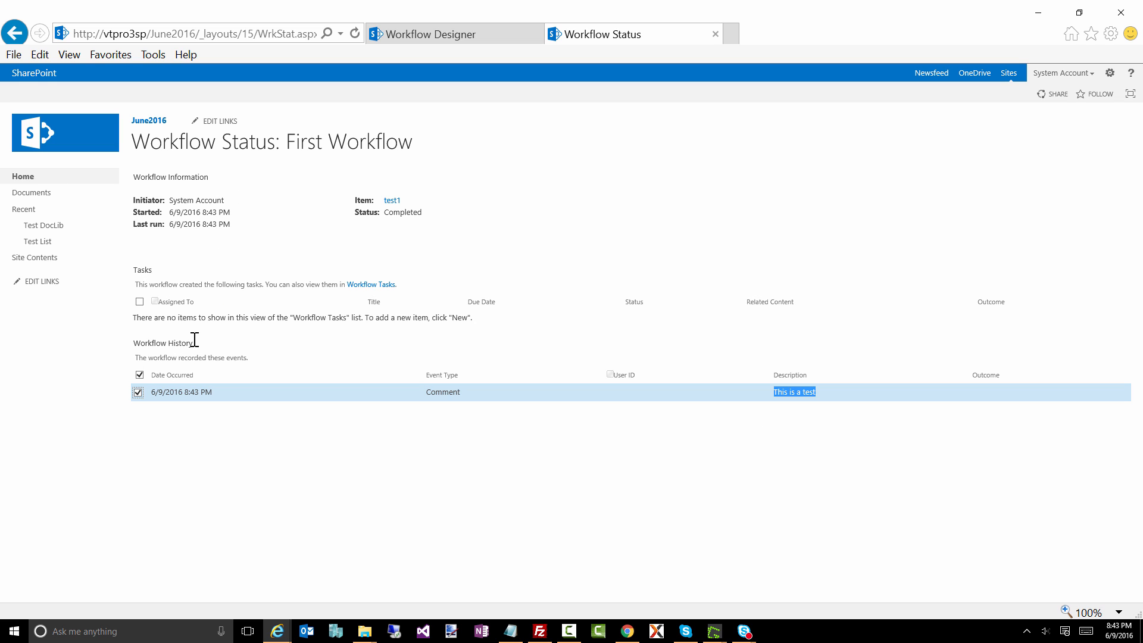
pyautogui.moveTo(188, 339); pyautogui.dragTo(131, 340)
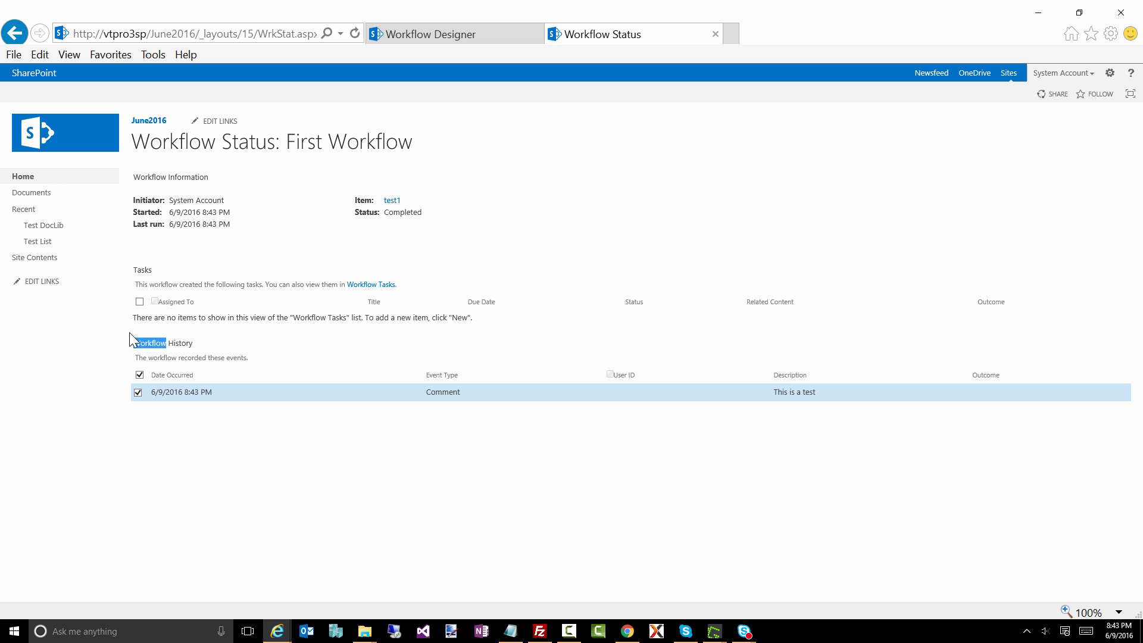
pyautogui.click(154, 269)
pyautogui.doubleClick(144, 271)
pyautogui.moveTo(425, 215); pyautogui.dragTo(396, 222)
pyautogui.click(14, 32)
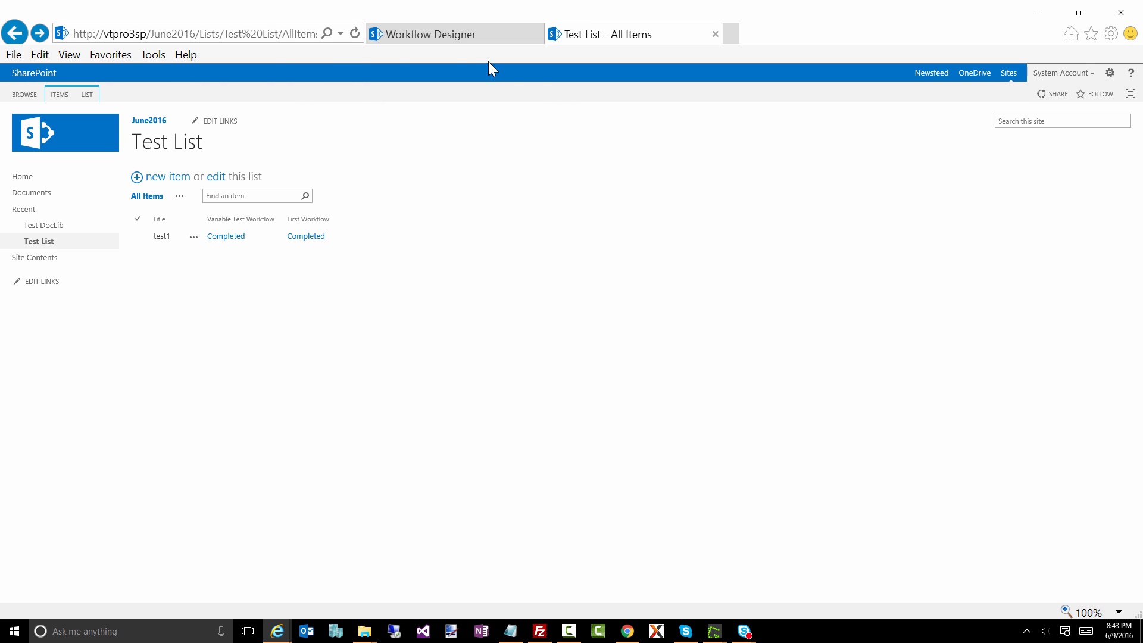
pyautogui.click(458, 37)
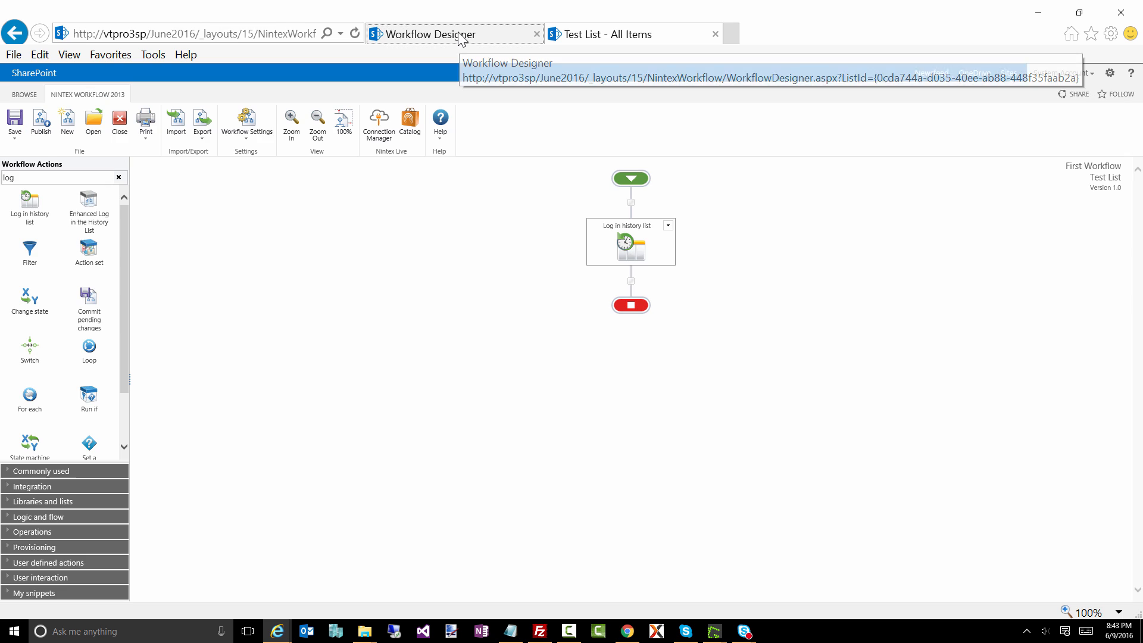
# Step: Return to Test List and start a new list item
pyautogui.click(619, 35)
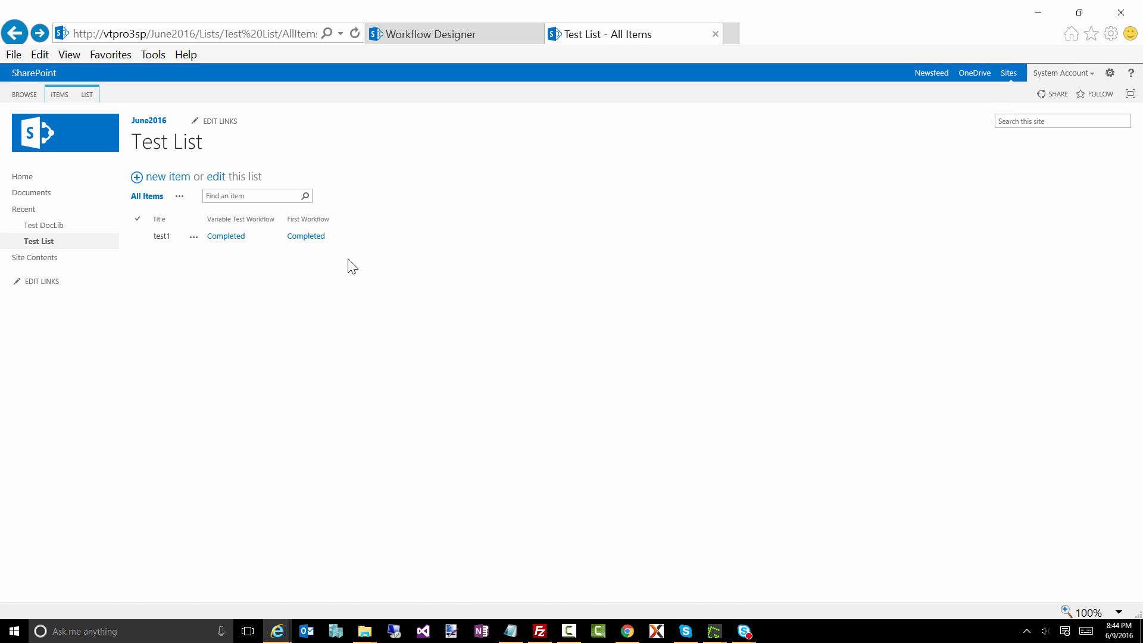
pyautogui.click(159, 179)
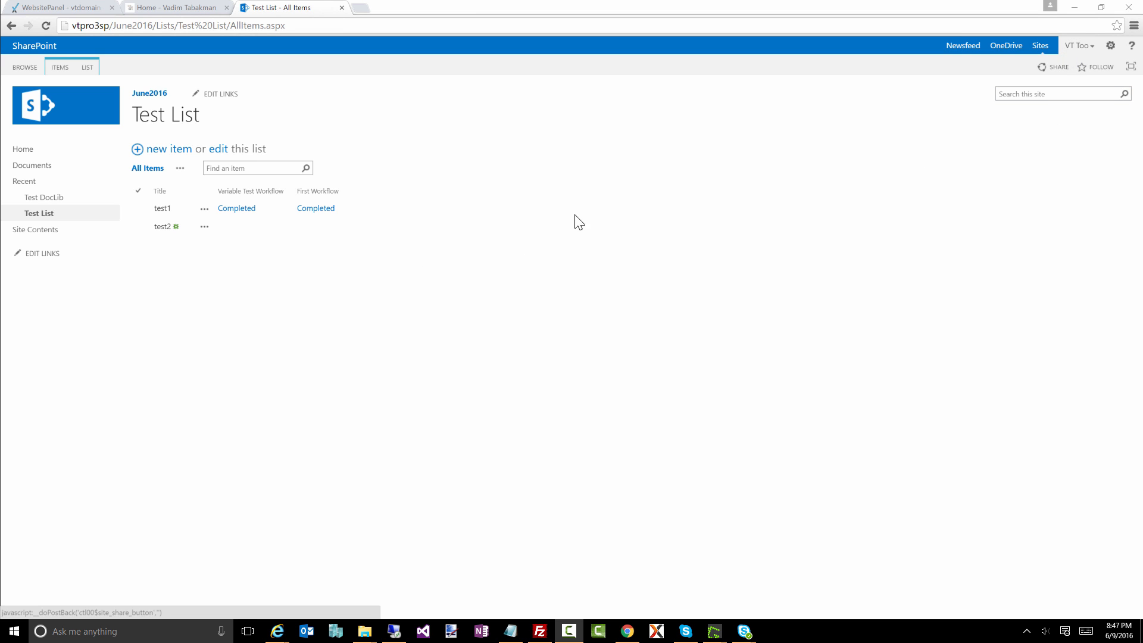
# Step: In Chrome, add and save a new Test List item with the title test3
pyautogui.click(172, 153)
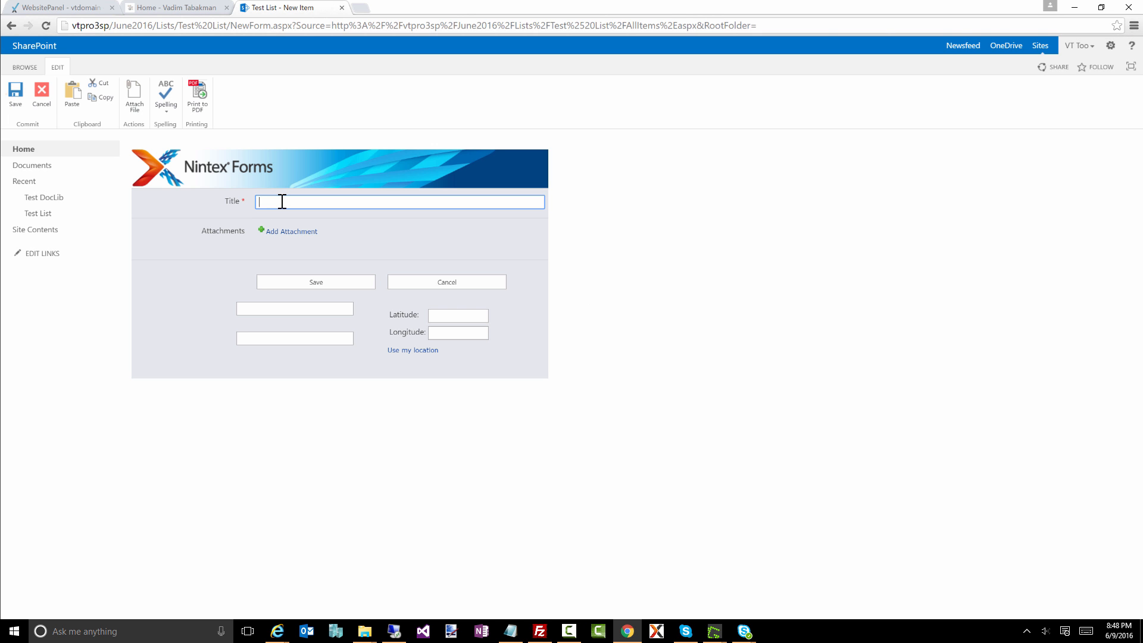
pyautogui.write('test3')
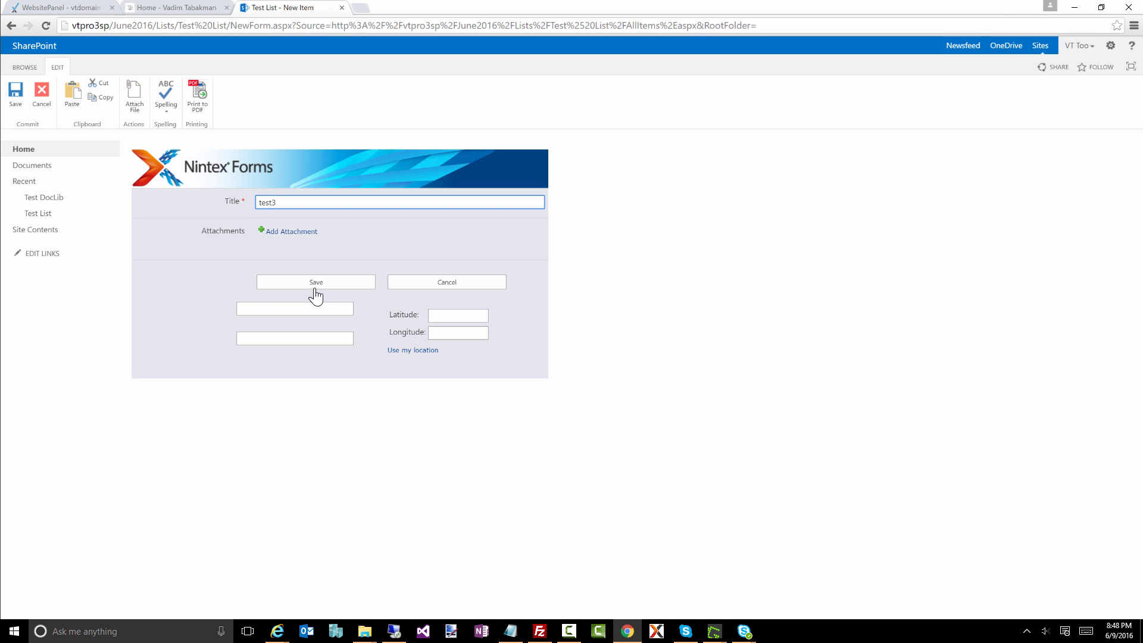
pyautogui.click(311, 283)
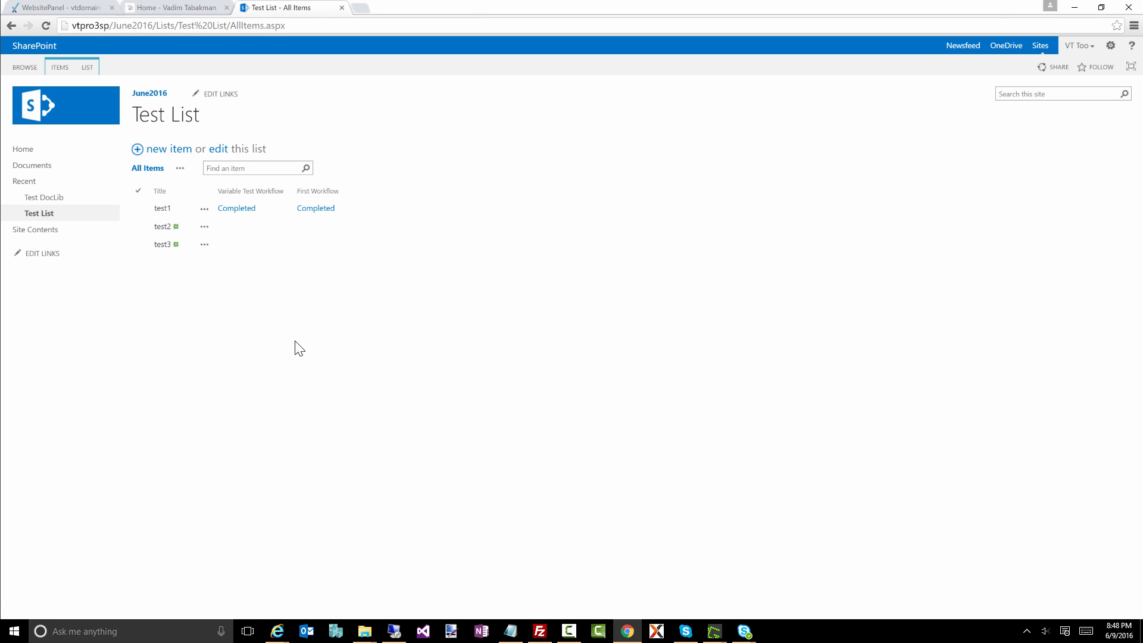
# Step: Refresh Test List, examine the First Workflow status page for test3 and return to the list
pyautogui.press('F5')
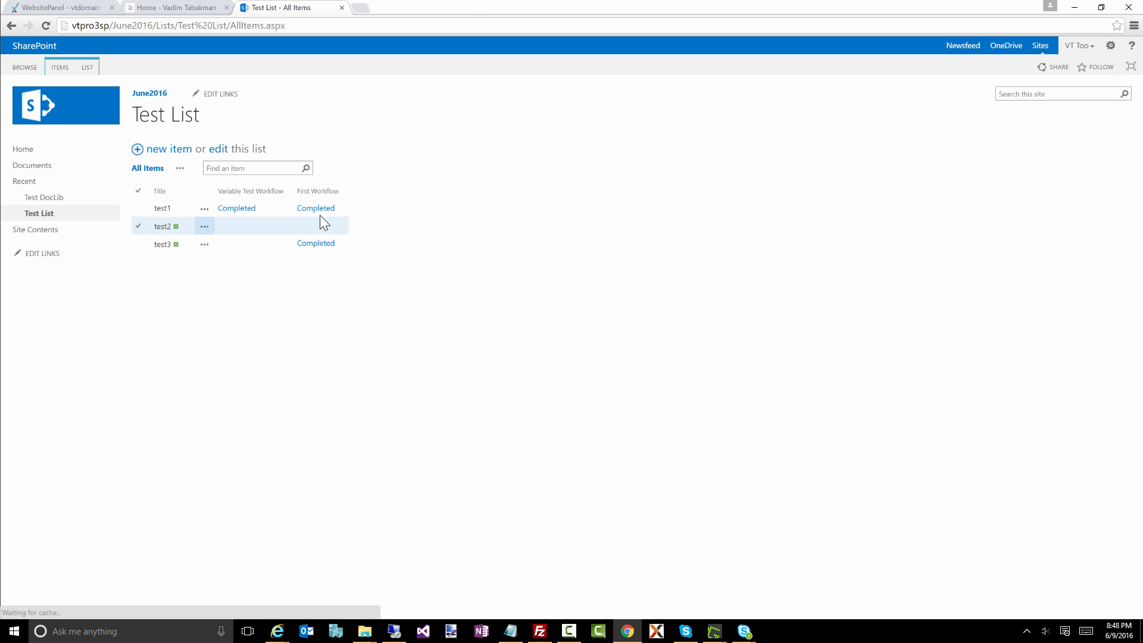
pyautogui.click(315, 244)
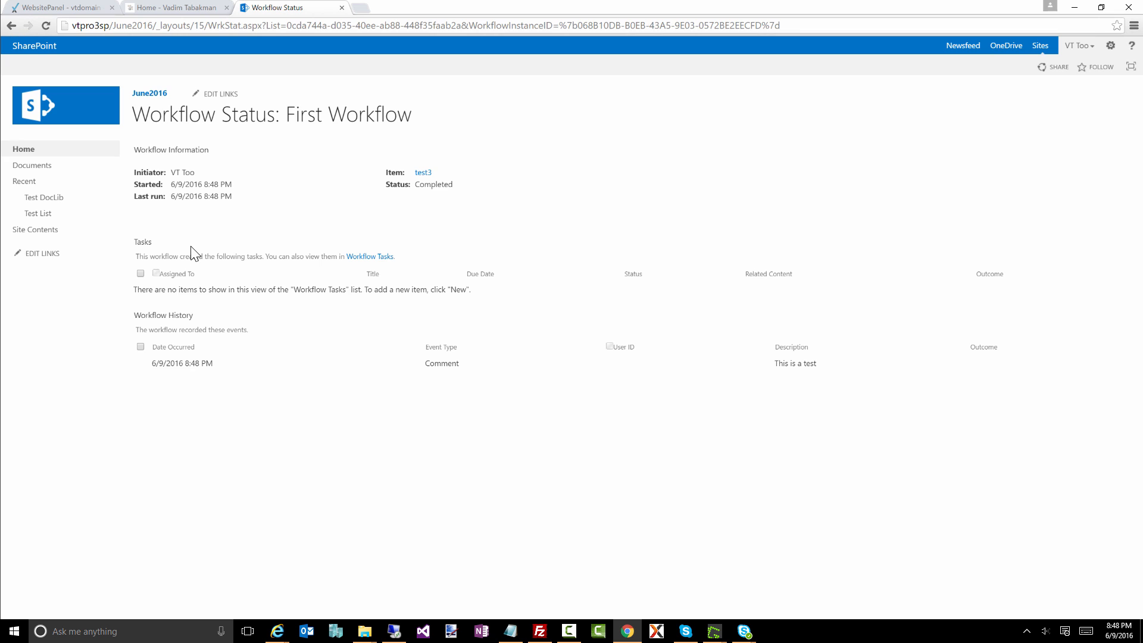
pyautogui.hotkey('alt', 'Left')
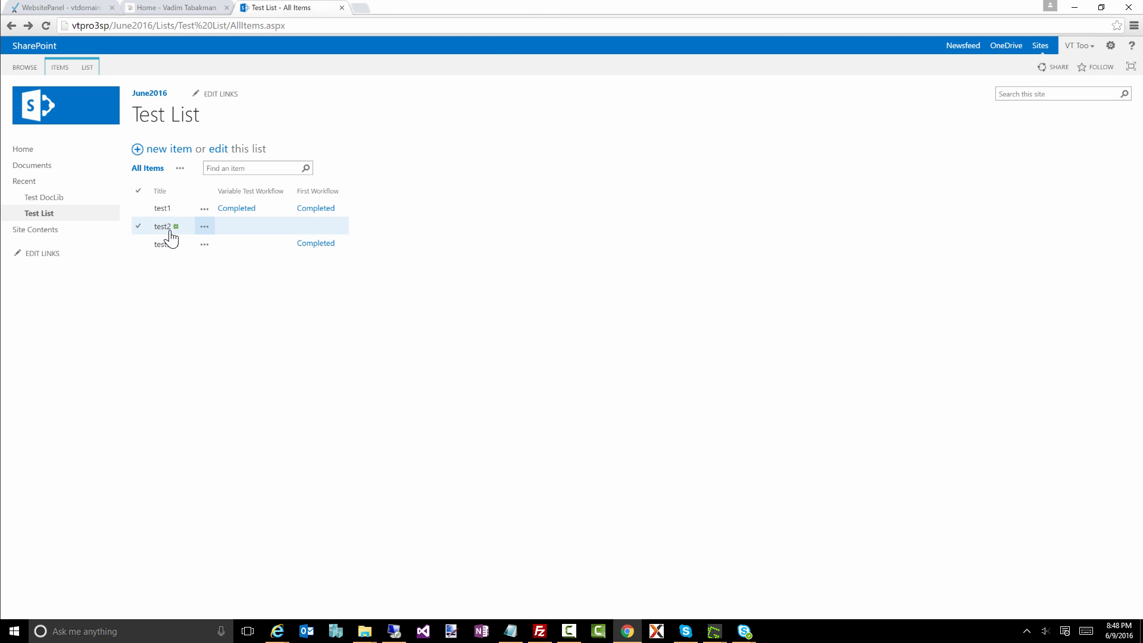
# Step: Edit the item test2 to retitle it test2a, save it and refresh the list to check its workflow status
pyautogui.click(206, 233)
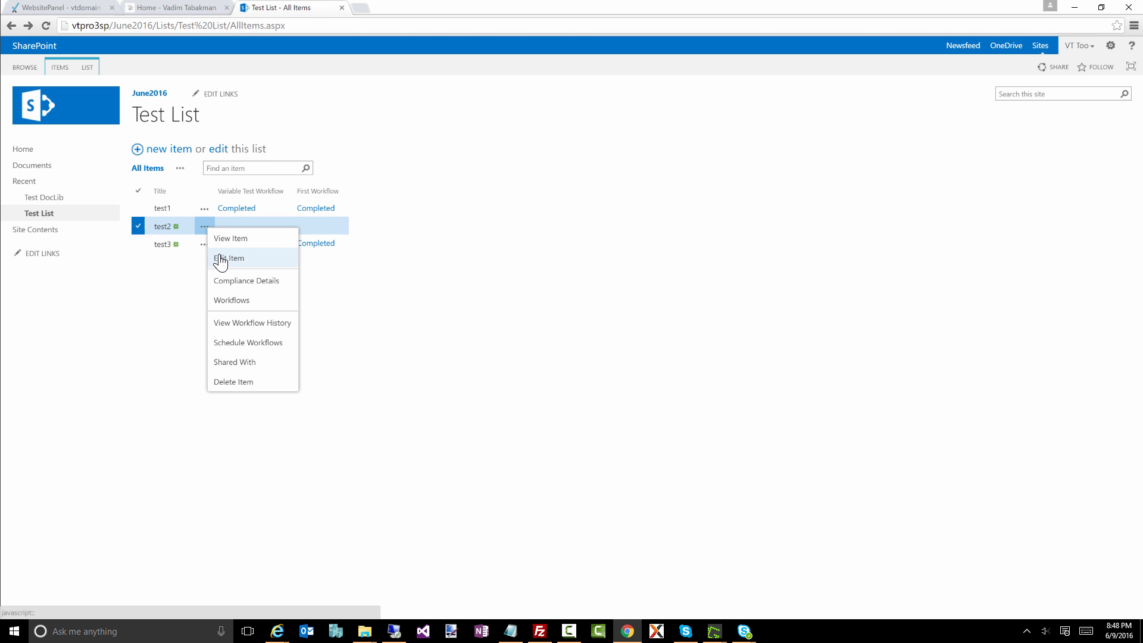
pyautogui.click(221, 260)
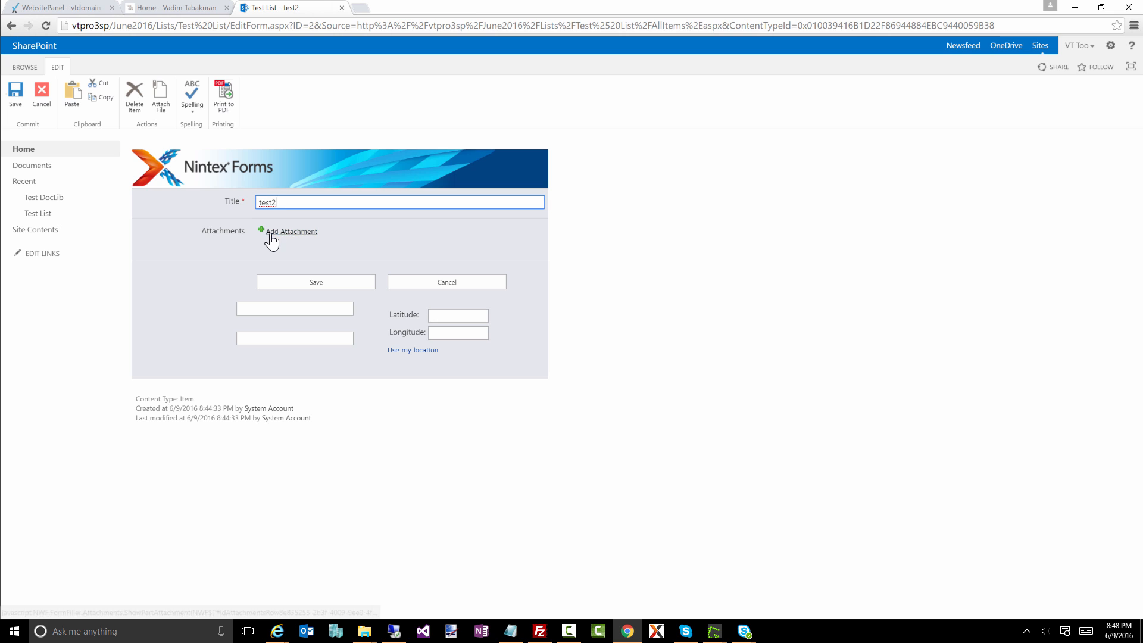
pyautogui.write('a')
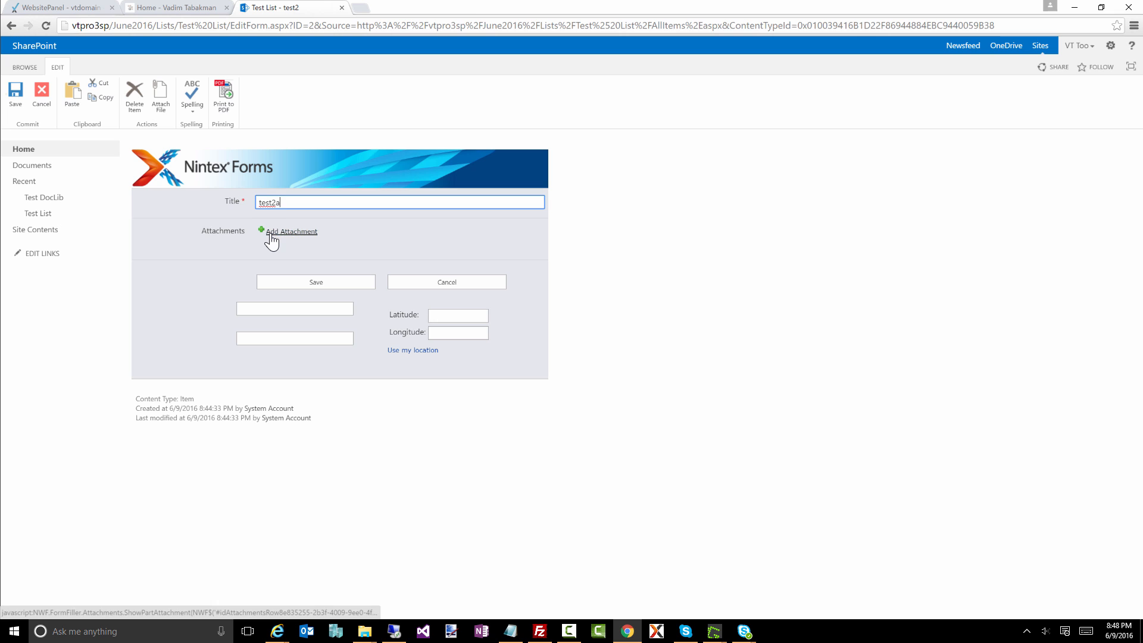
pyautogui.click(302, 288)
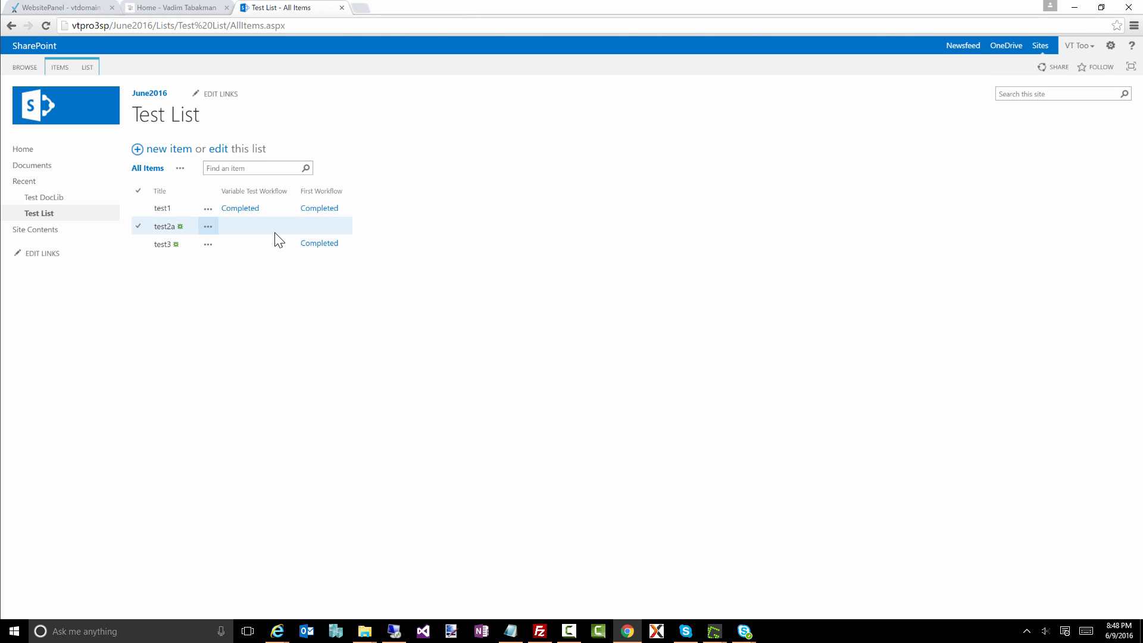
pyautogui.press('F5')
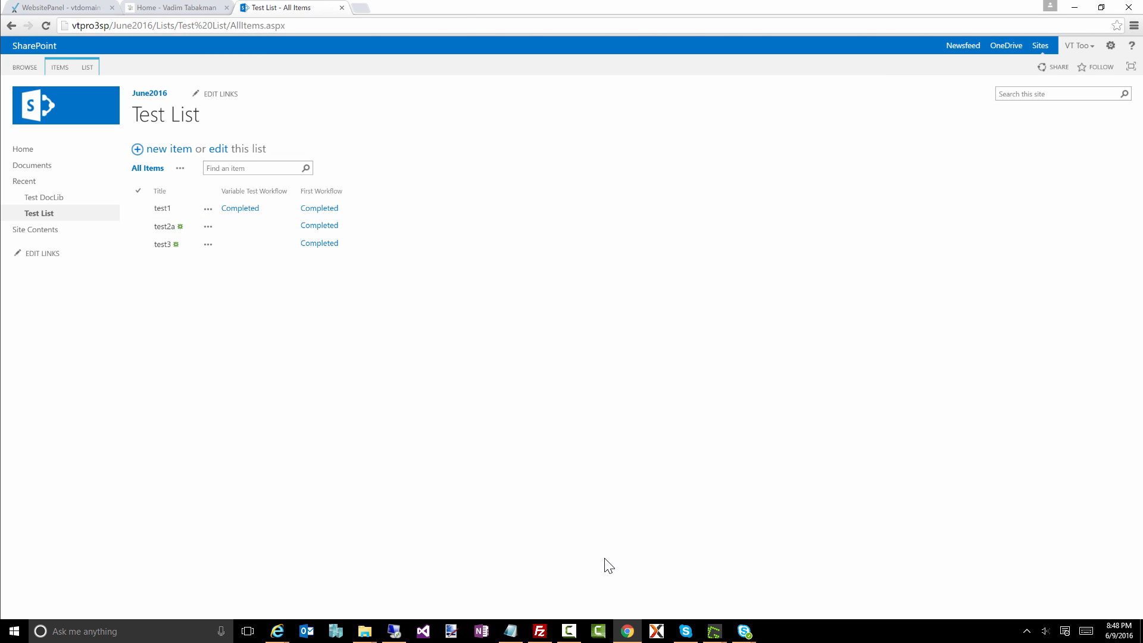
# Step: Switch to Internet Explorer, refresh Test List and open First Workflow's settings in the workflow designer
pyautogui.hotkey('alt', 'Tab')
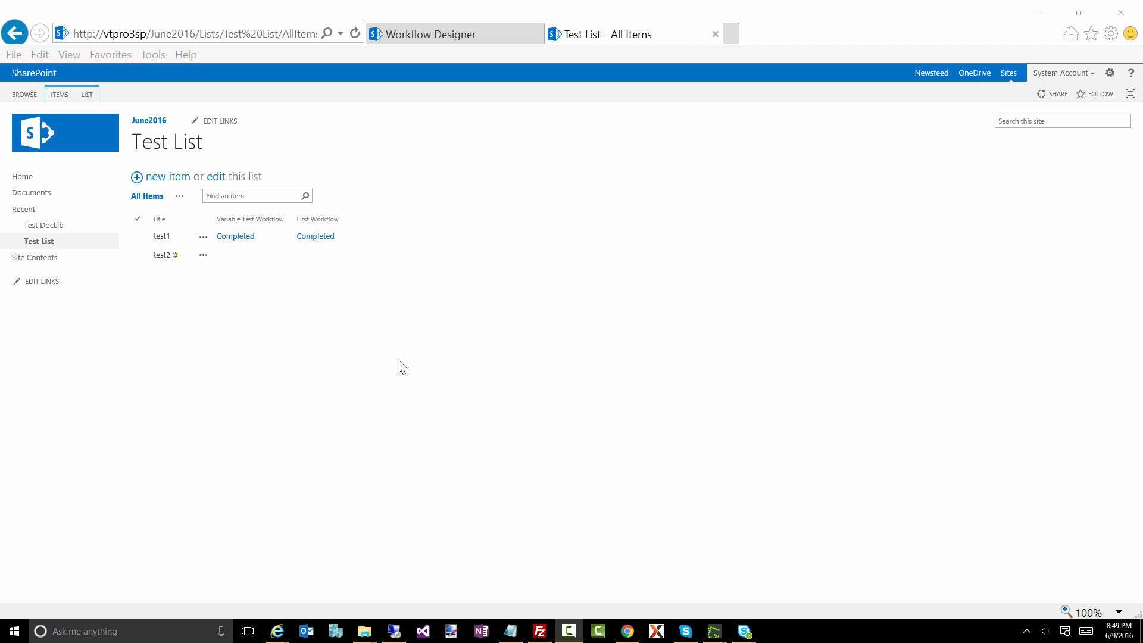
pyautogui.click(400, 365)
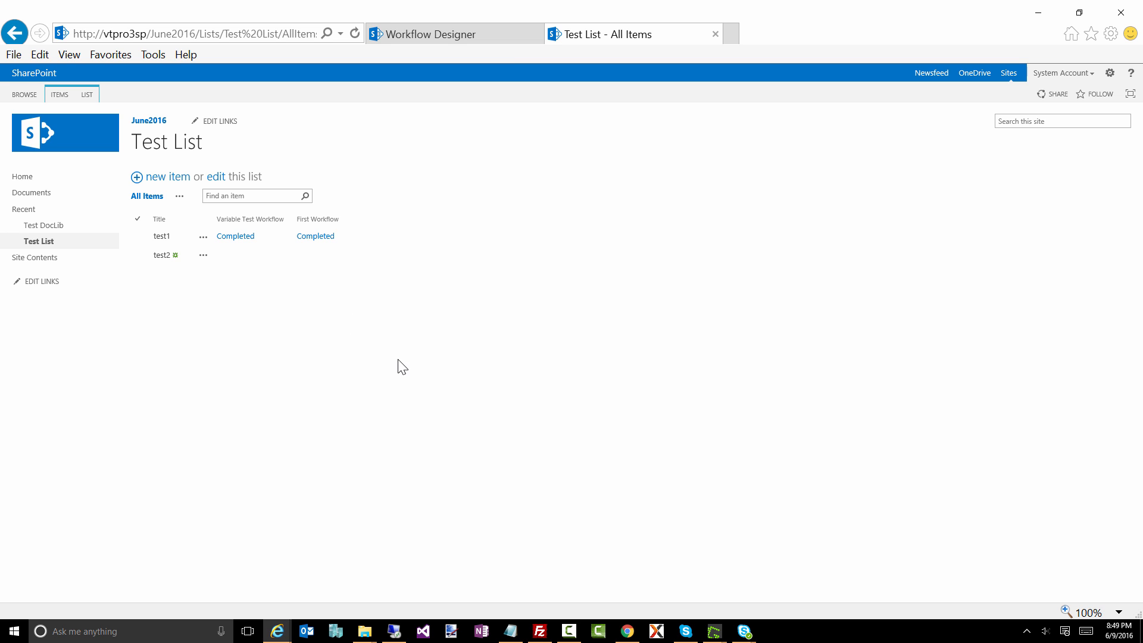
pyautogui.press('F5')
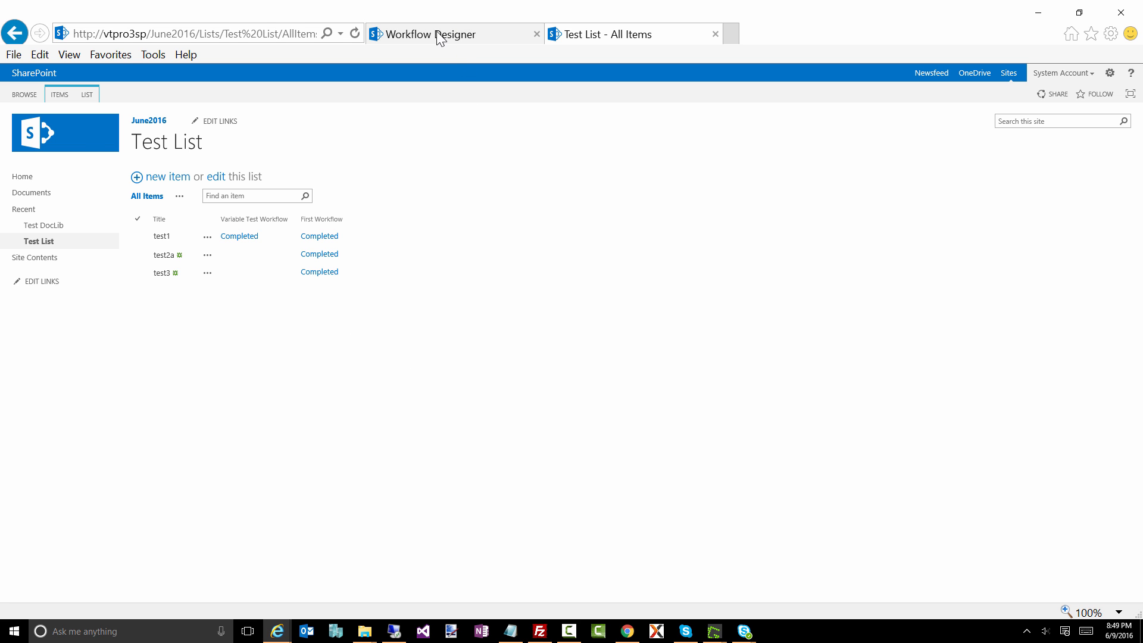
pyautogui.click(439, 38)
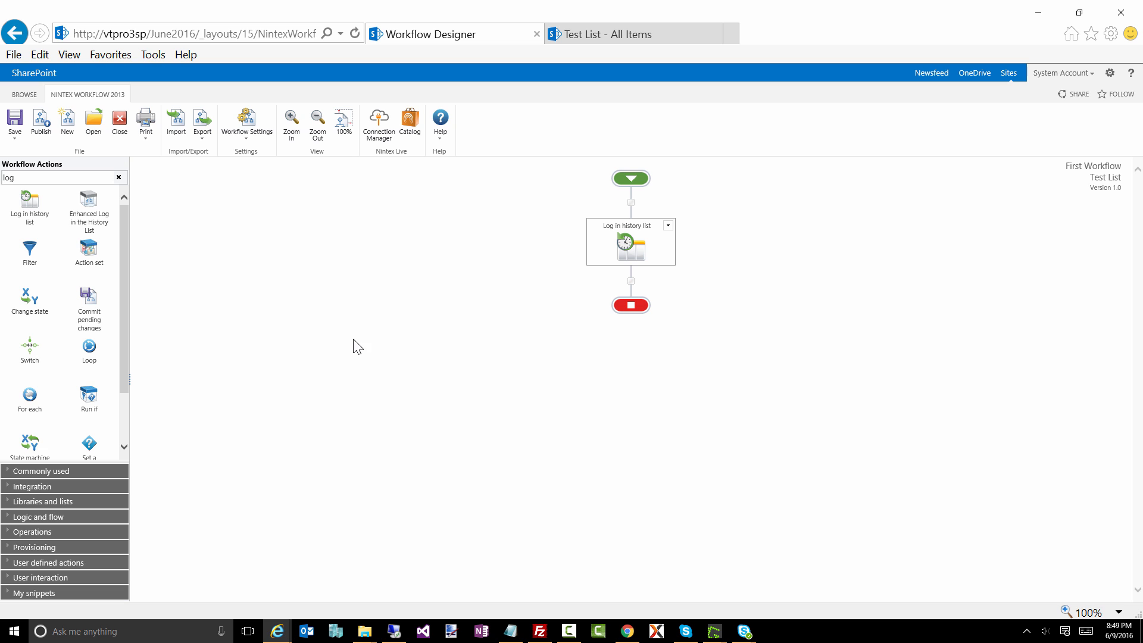
pyautogui.click(244, 125)
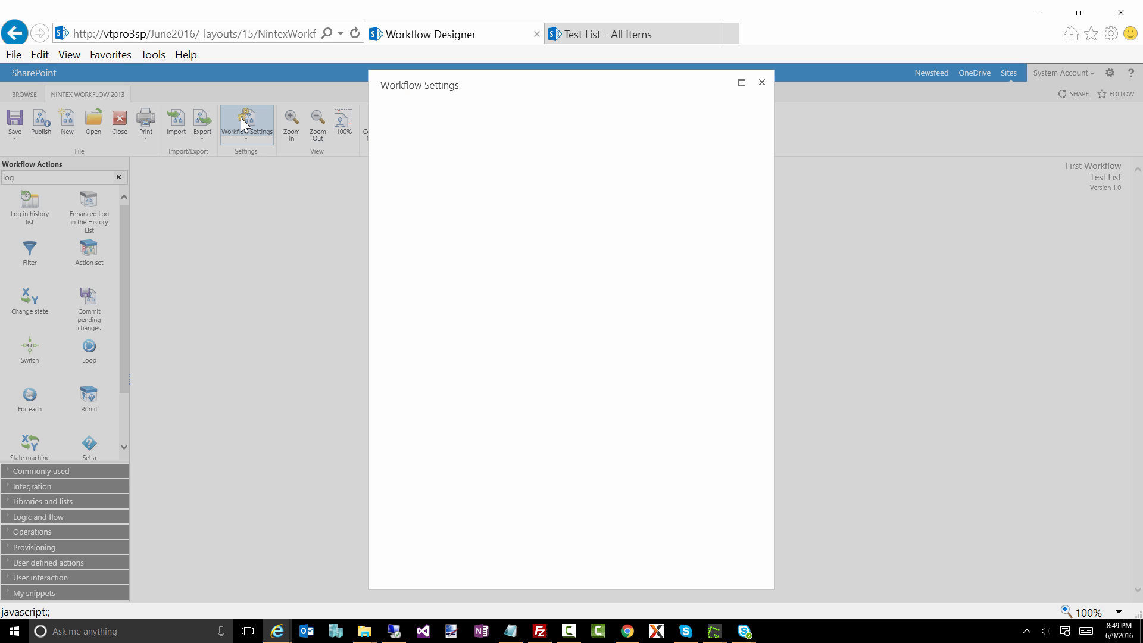
# Step: Try the Conditional option for Start when items are created, and restore it to Yes
pyautogui.click(503, 371)
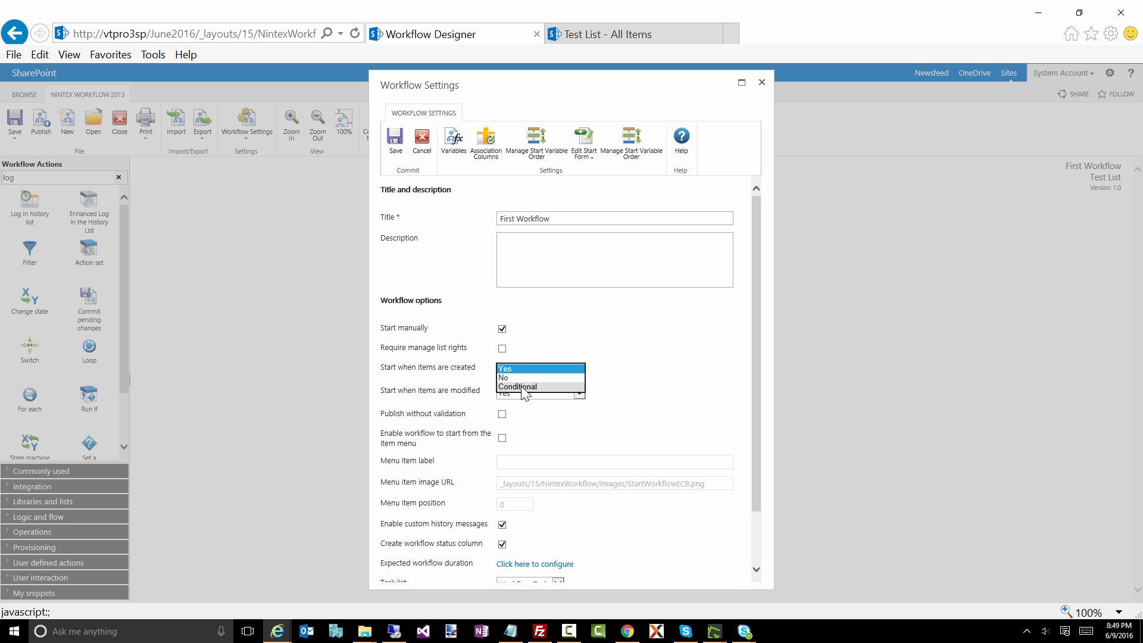
pyautogui.click(522, 387)
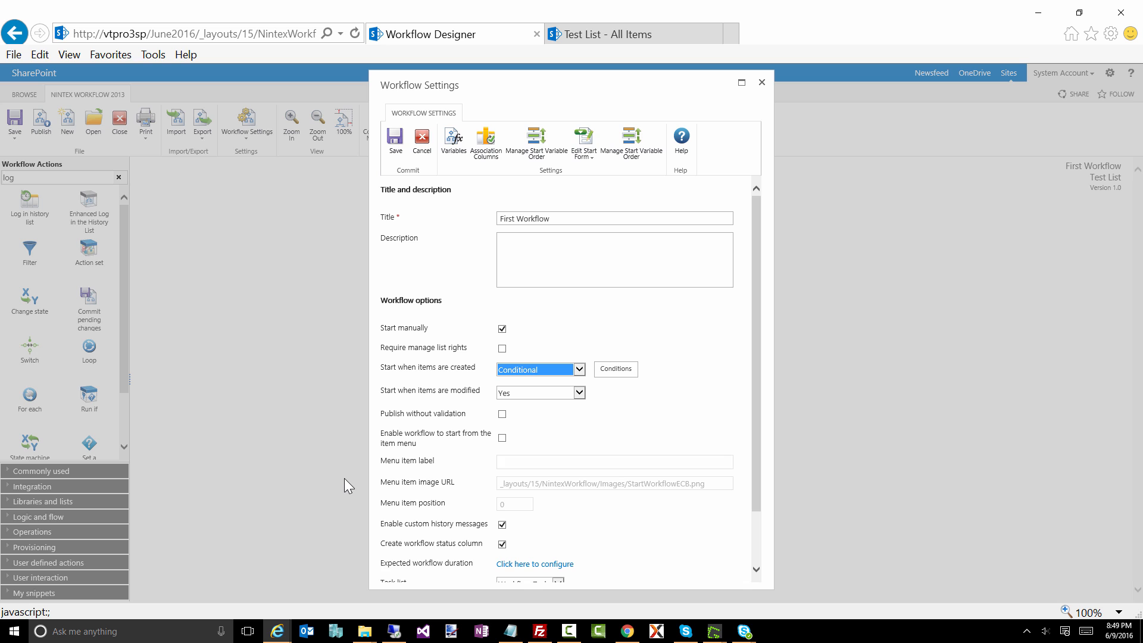
pyautogui.click(524, 369)
pyautogui.click(513, 351)
# Step: Set Start when items are modified to Conditional, open its conditions and reposition the Conditional Startup Options dialog
pyautogui.click(534, 394)
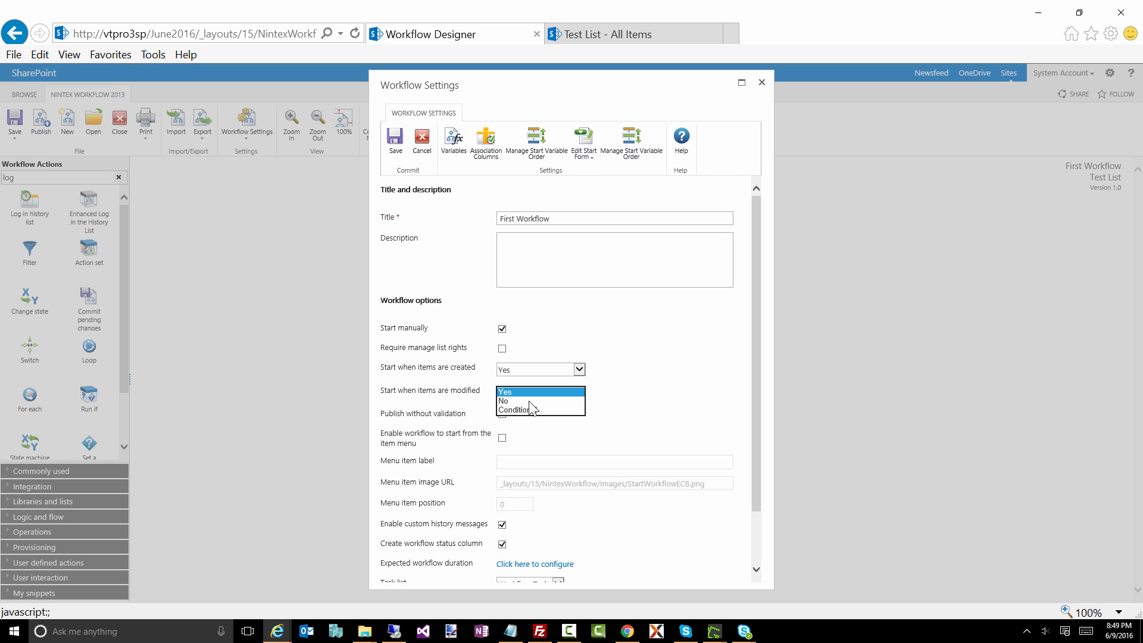
pyautogui.click(524, 410)
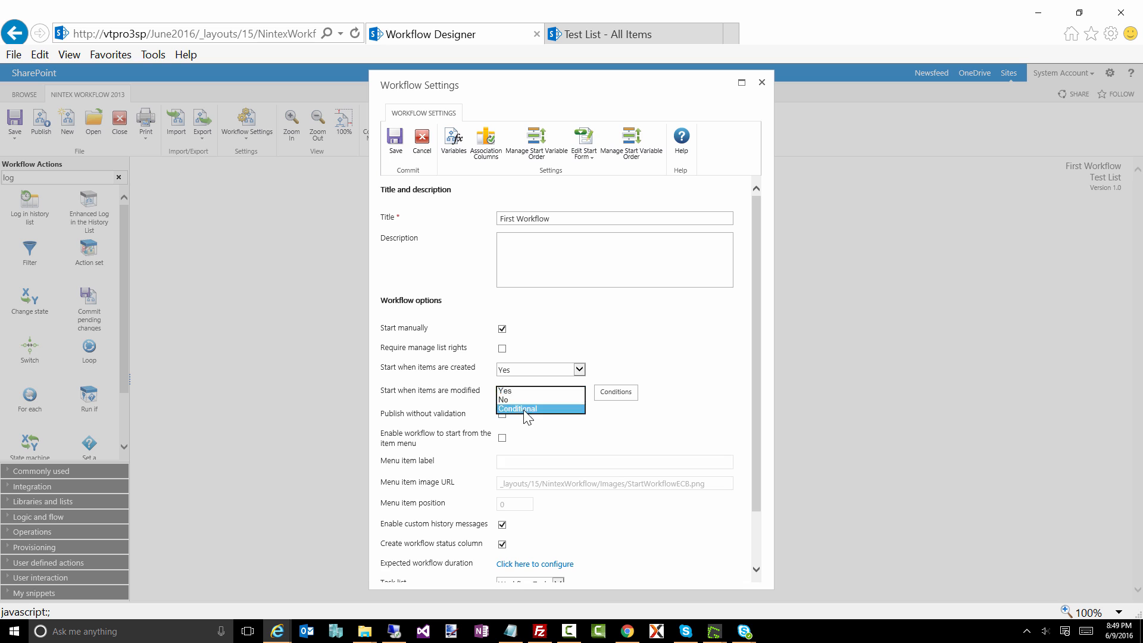
pyautogui.click(604, 393)
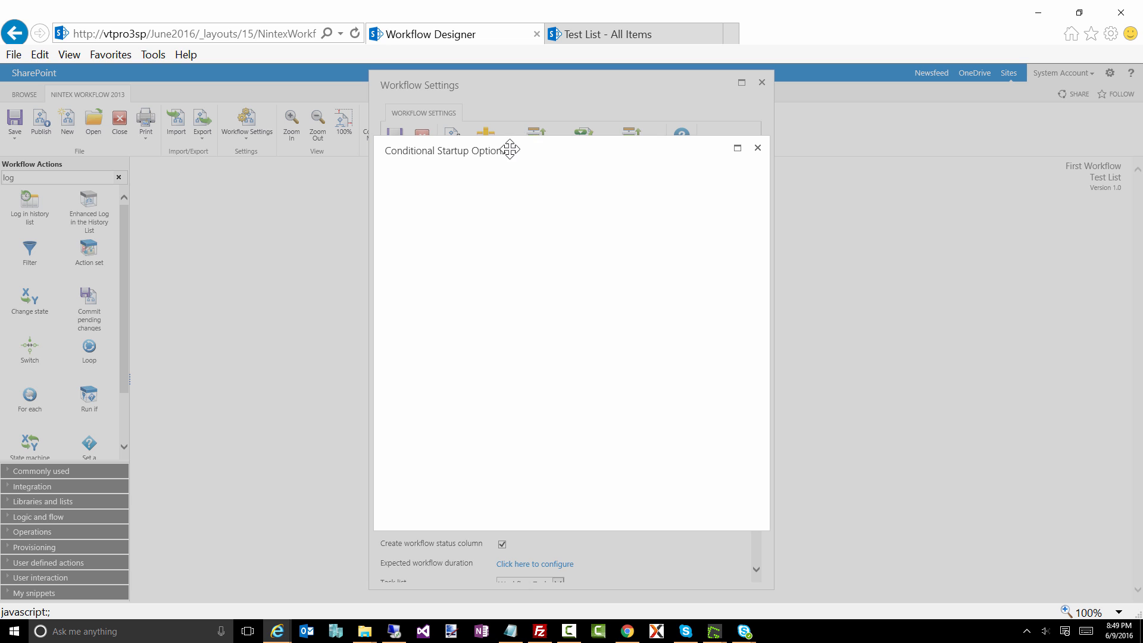
pyautogui.doubleClick(700, 147)
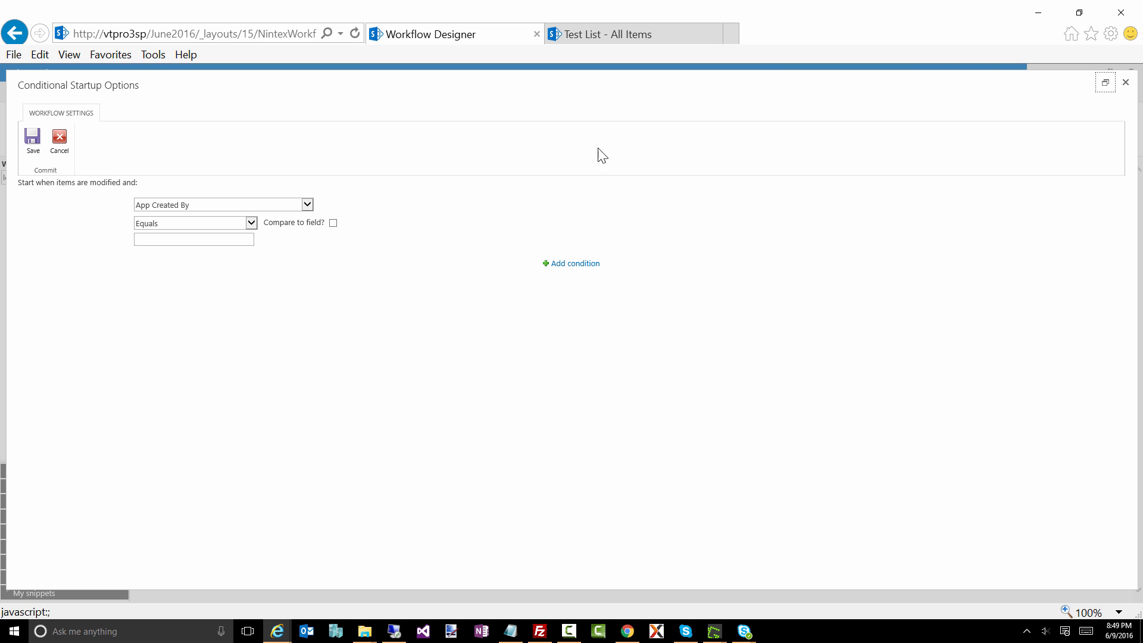
pyautogui.doubleClick(357, 76)
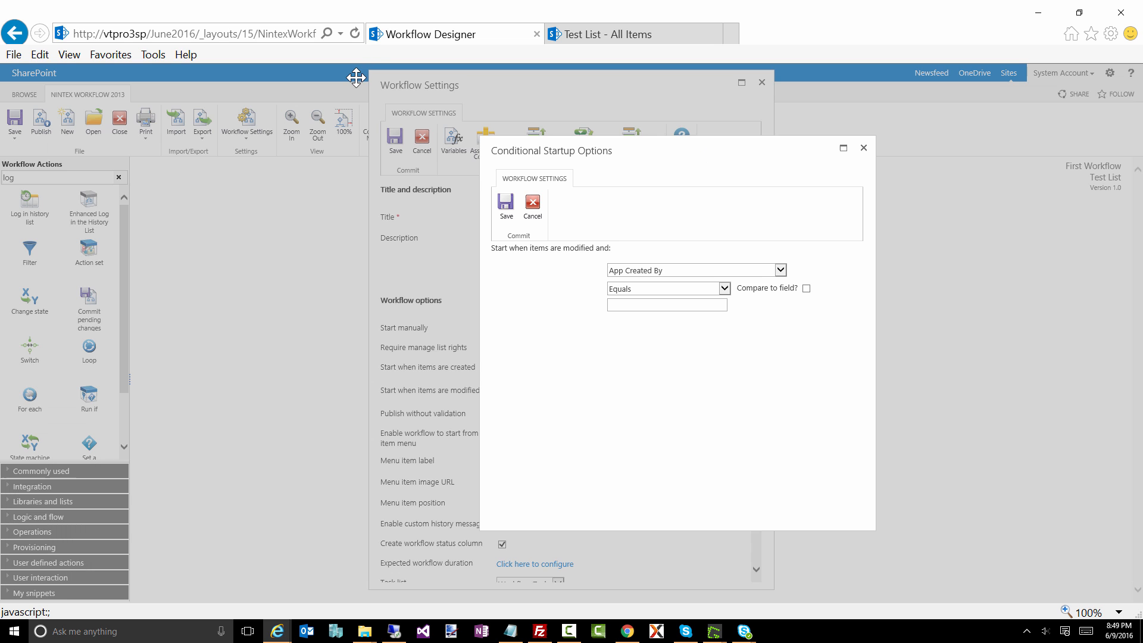
pyautogui.moveTo(628, 154); pyautogui.dragTo(582, 170)
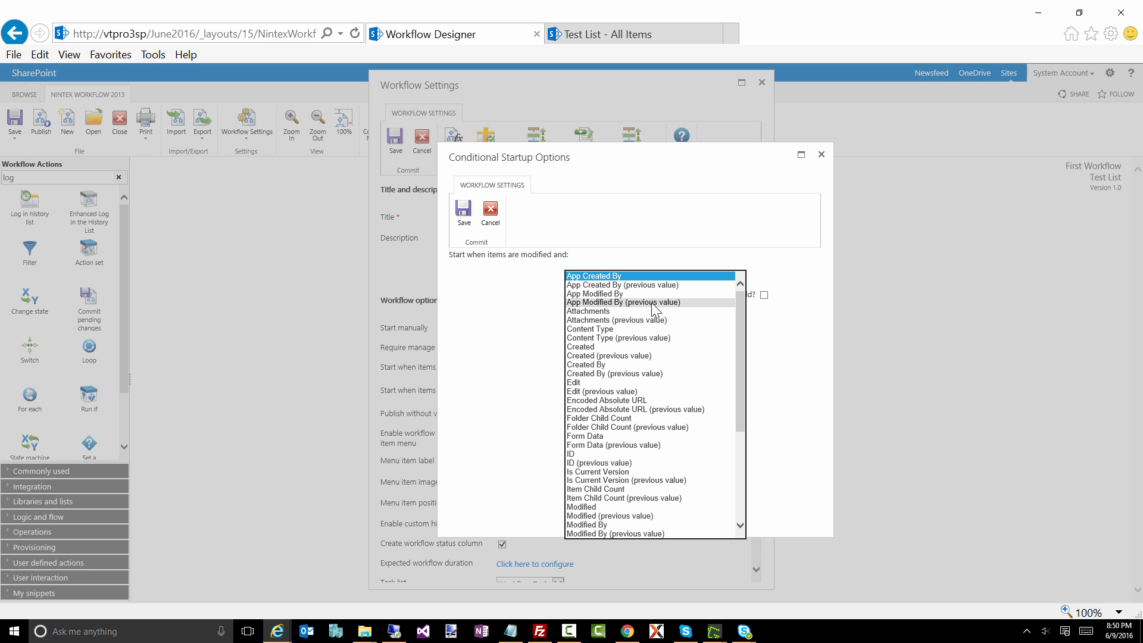
pyautogui.click(796, 352)
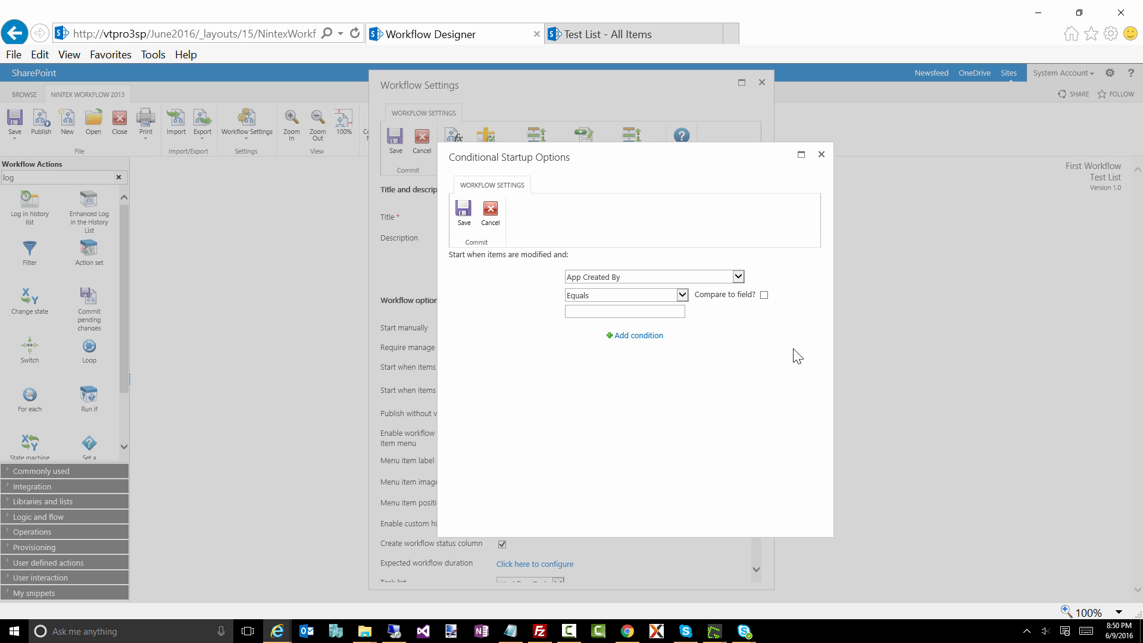
# Step: Set the first startup condition to Title (previous value) Equals test2a, and add a second condition
pyautogui.click(600, 279)
pyautogui.scroll(-10, 595, 470)
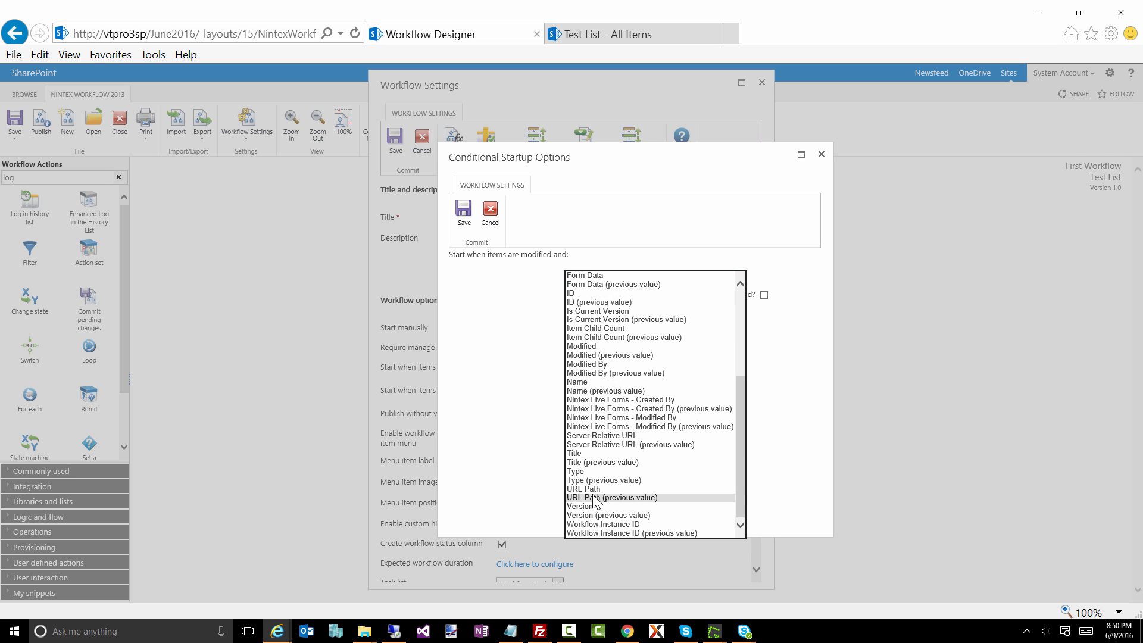
pyautogui.click(583, 461)
pyautogui.click(586, 311)
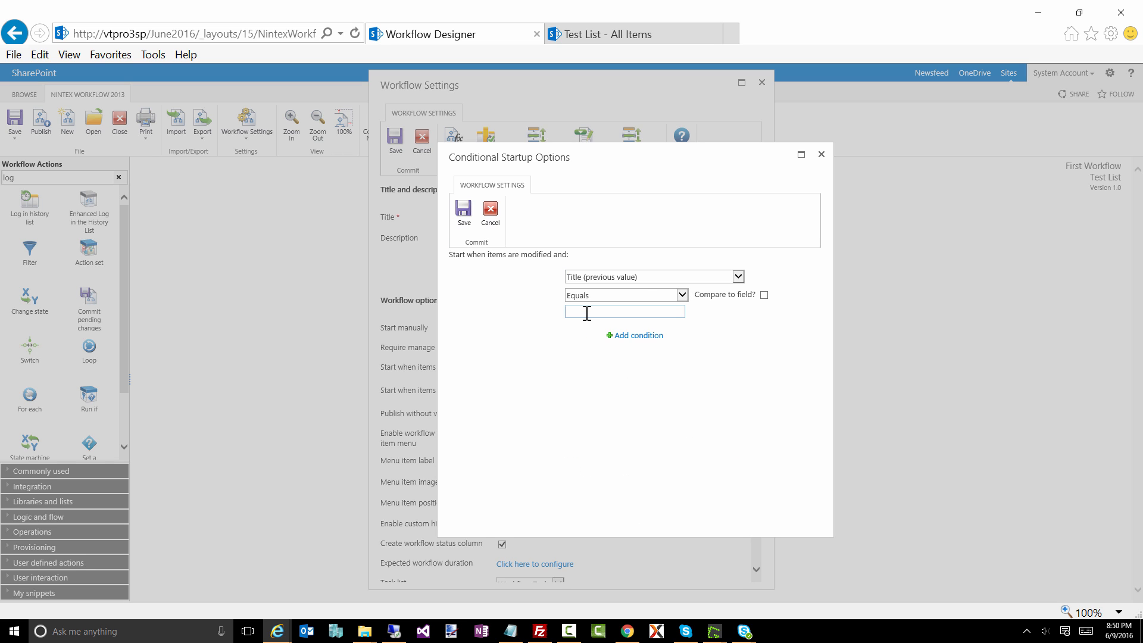
pyautogui.write('test2')
pyautogui.click(620, 343)
pyautogui.click(598, 311)
pyautogui.write('a')
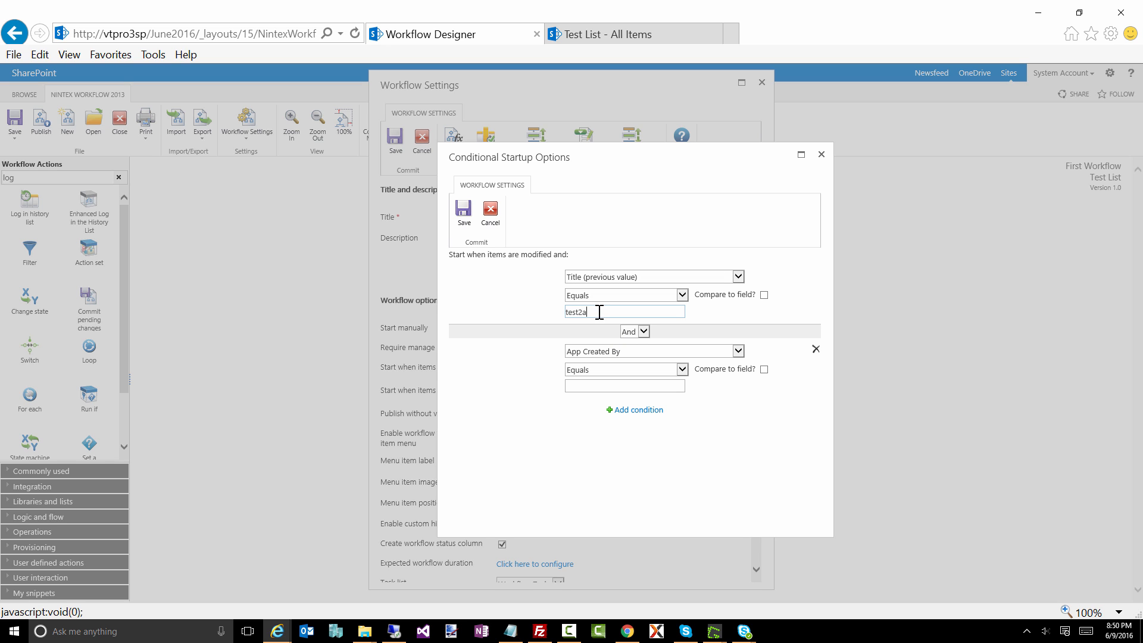
# Step: Keep the conditions joined with And, and set the second one to Title Equals test2b
pyautogui.click(643, 331)
pyautogui.click(622, 355)
pyautogui.click(622, 354)
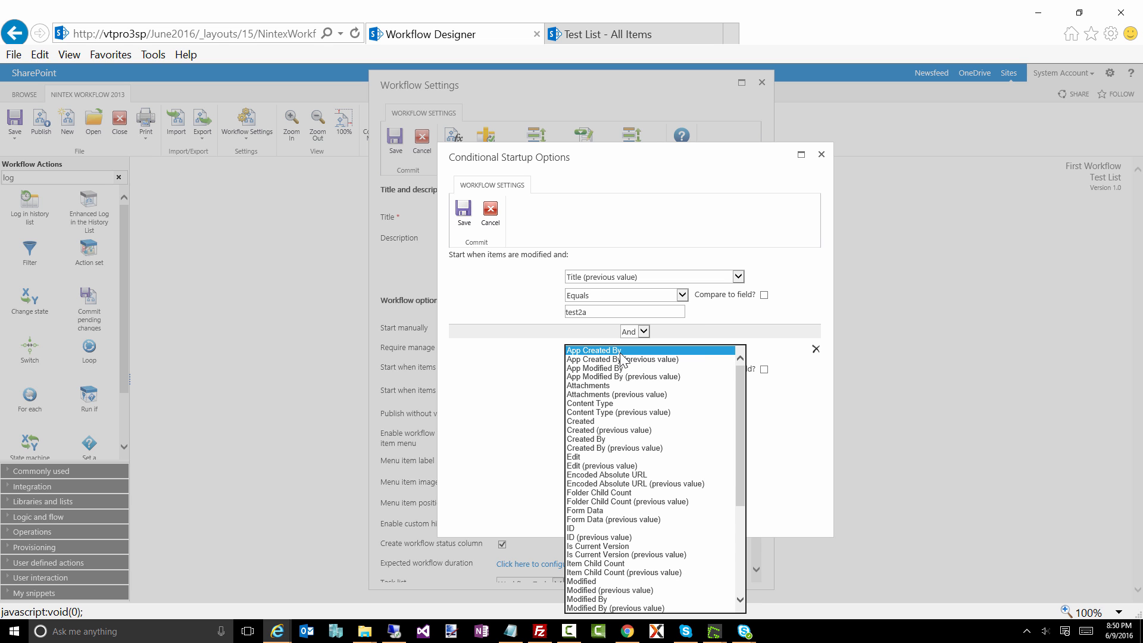
pyautogui.scroll(-3, 622, 524)
pyautogui.click(613, 528)
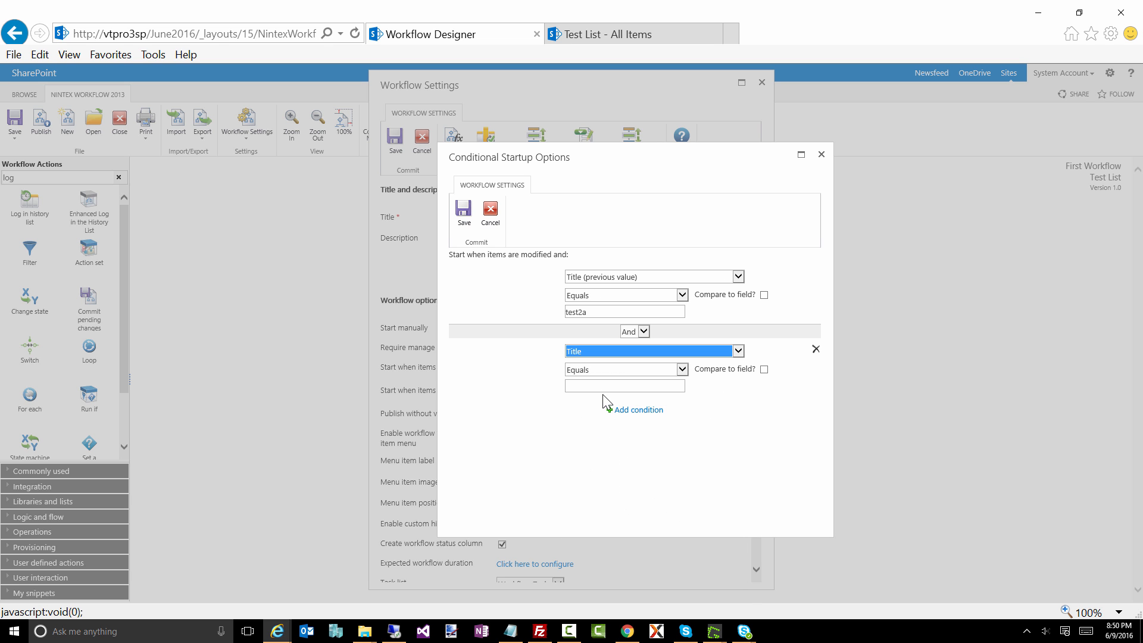
pyautogui.click(601, 386)
pyautogui.write('test')
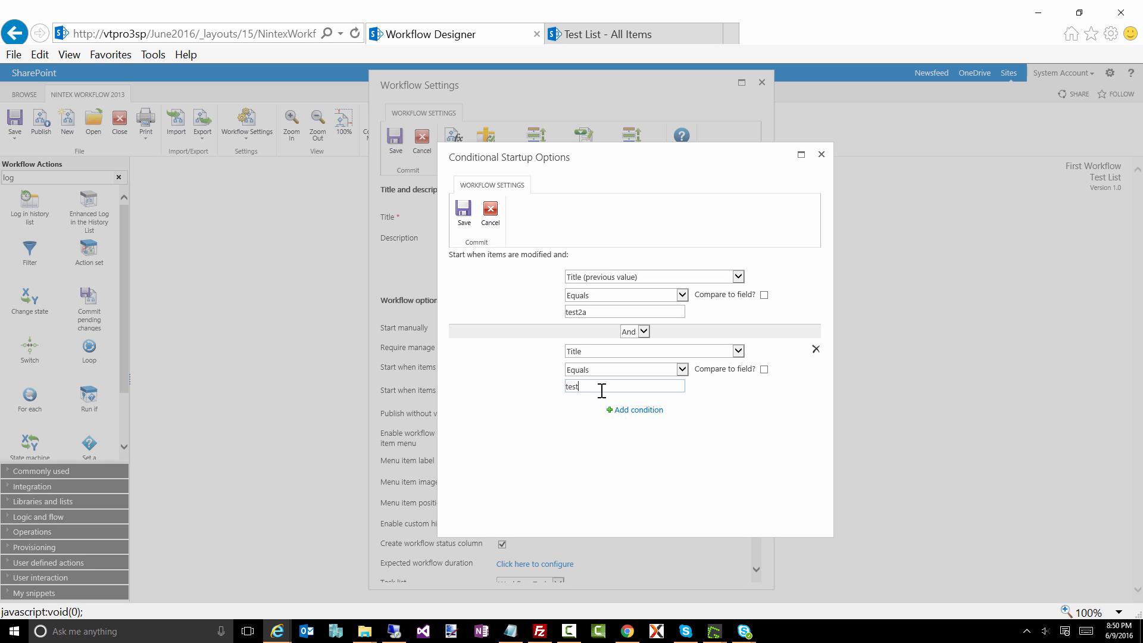
pyautogui.write('2b')
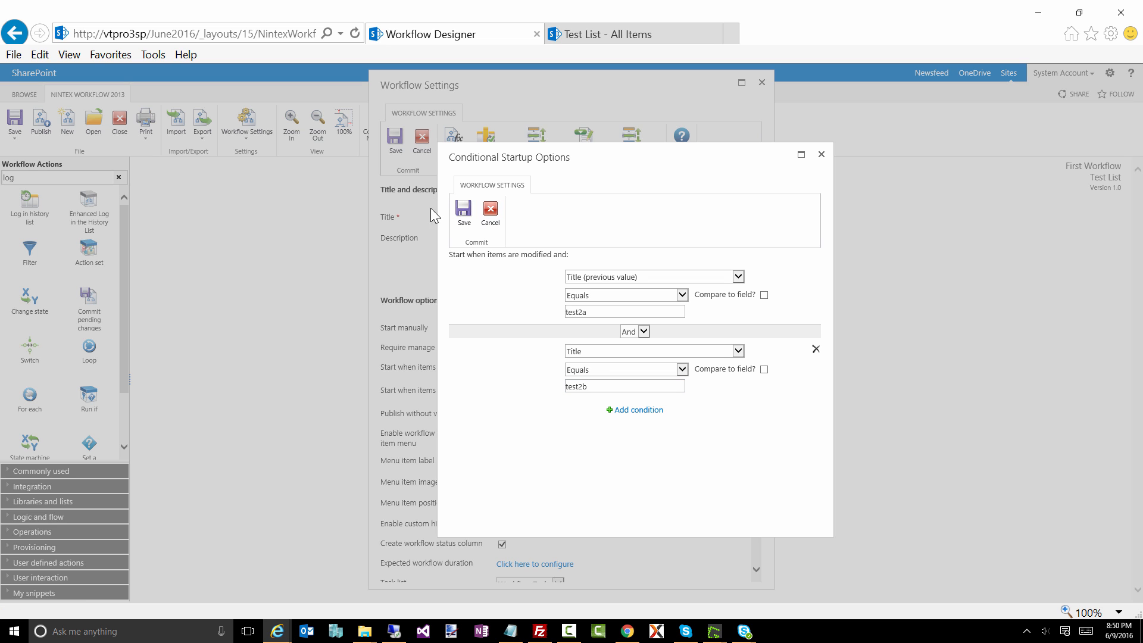
# Step: Save the conditional startup options and the workflow settings
pyautogui.click(464, 221)
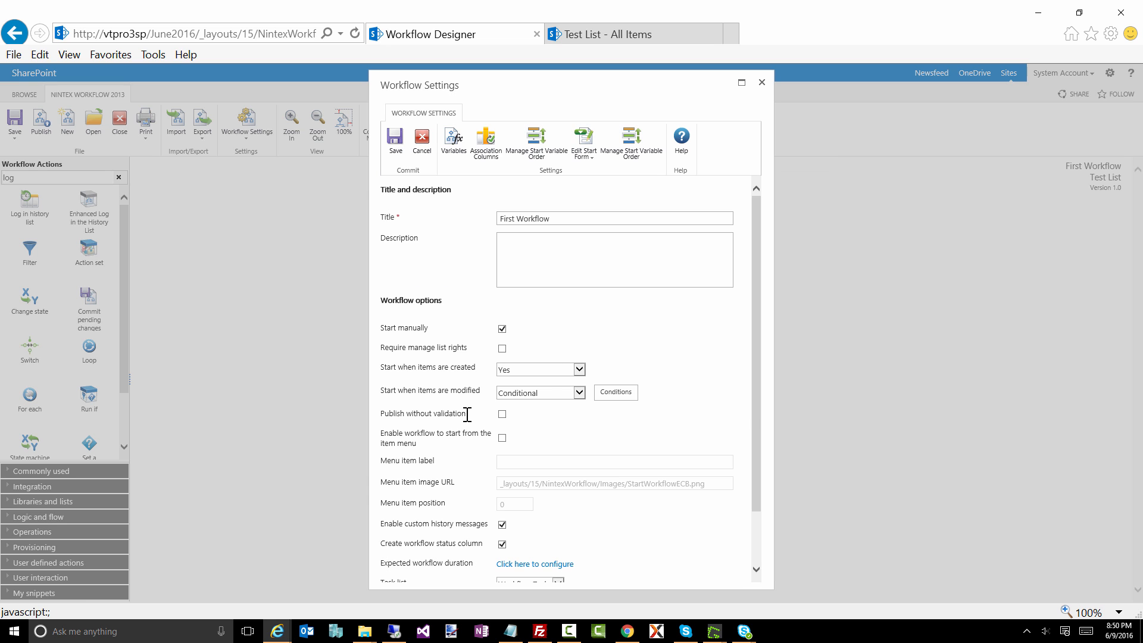
pyautogui.click(396, 141)
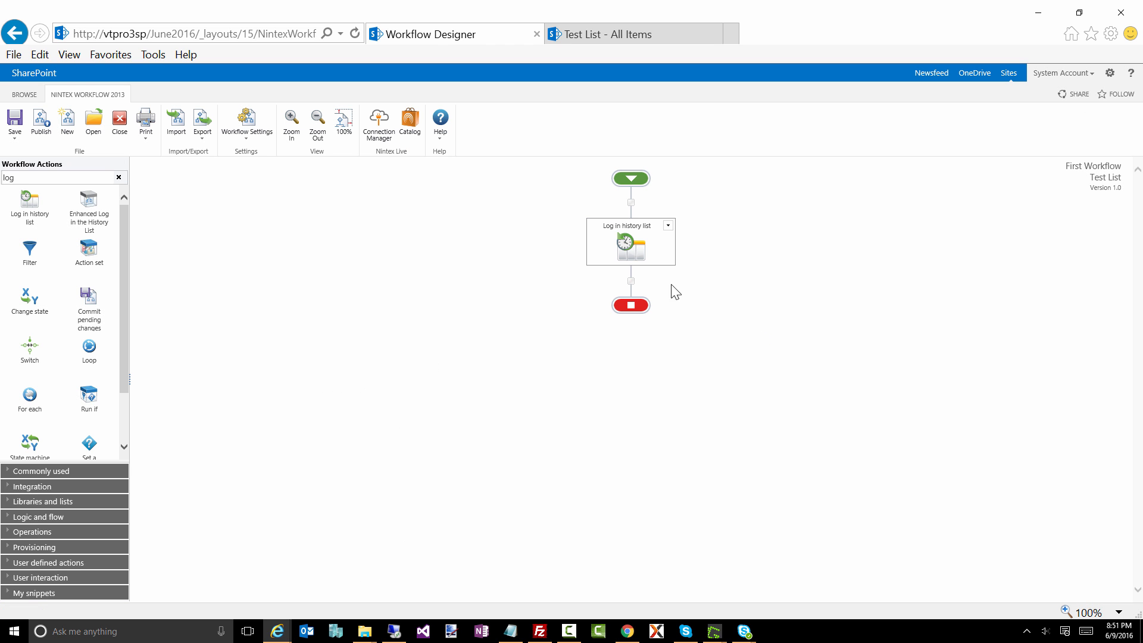
# Step: Change the Log in history list action's message to "*** This is a test ***" and save the action
pyautogui.moveTo(626, 244)
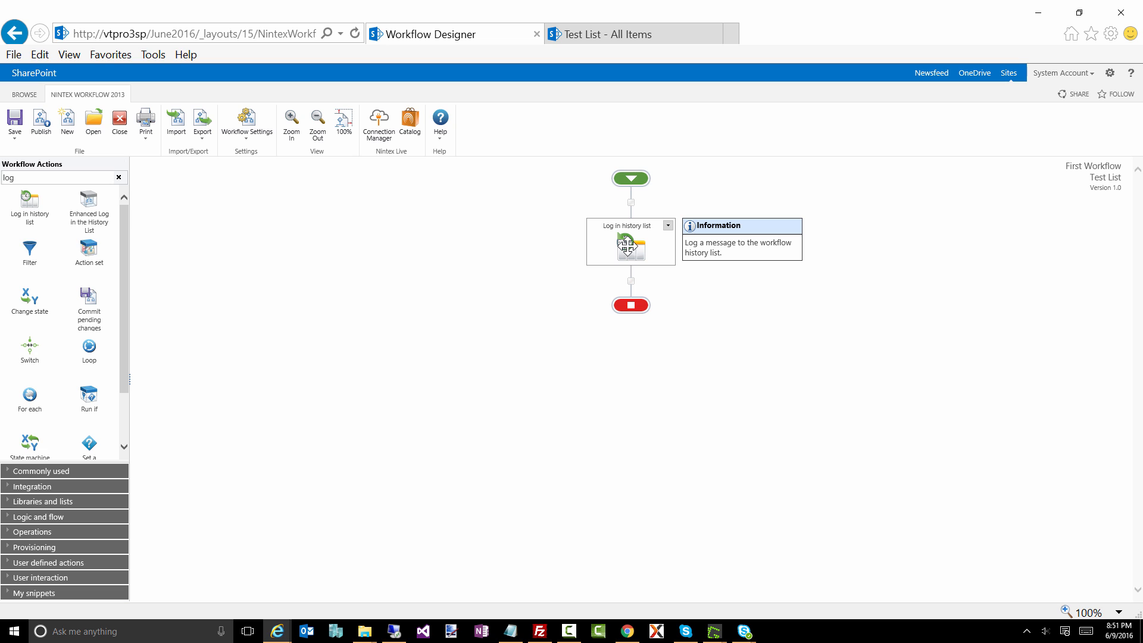
pyautogui.doubleClick(627, 244)
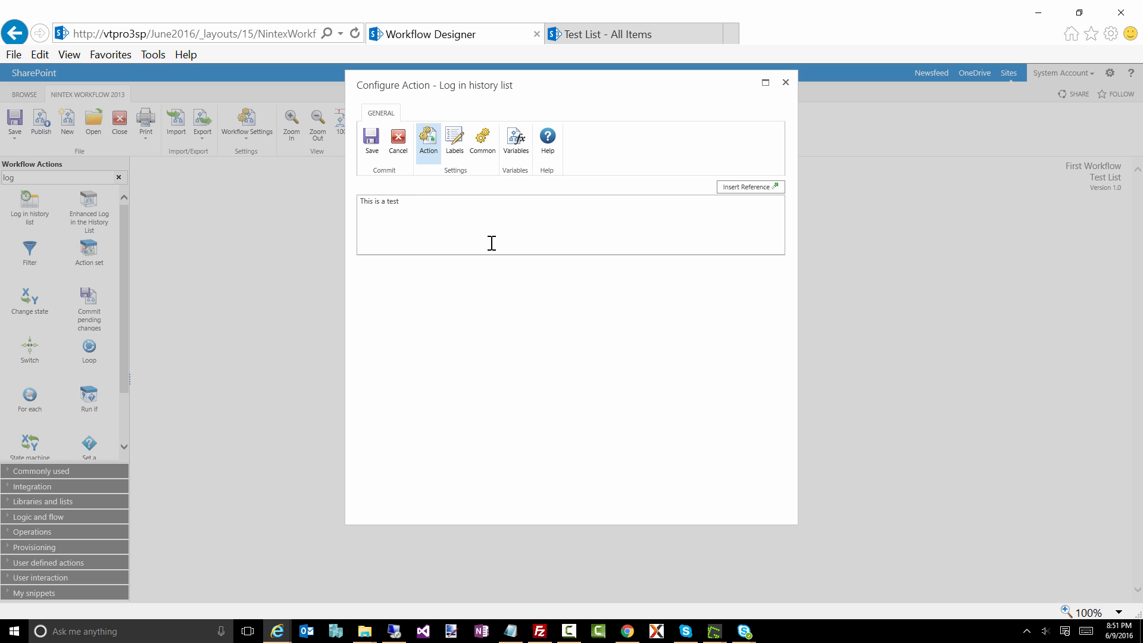
pyautogui.write('***')
pyautogui.press('Home')
pyautogui.write('***')
pyautogui.click(372, 143)
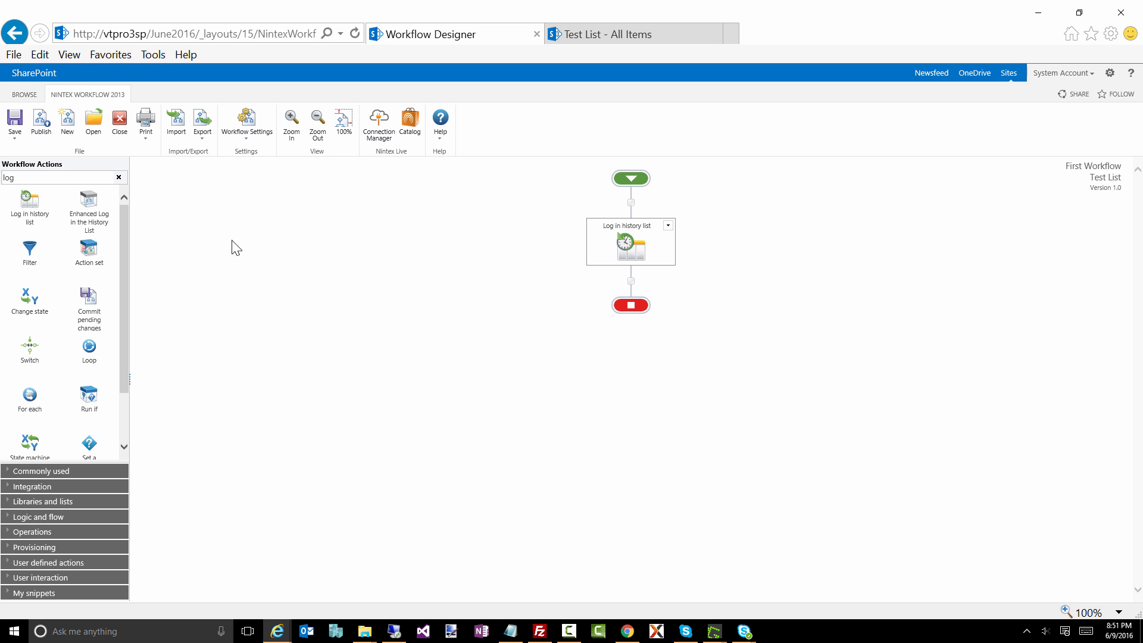
# Step: Publish First Workflow, overwriting the existing version
pyautogui.click(39, 125)
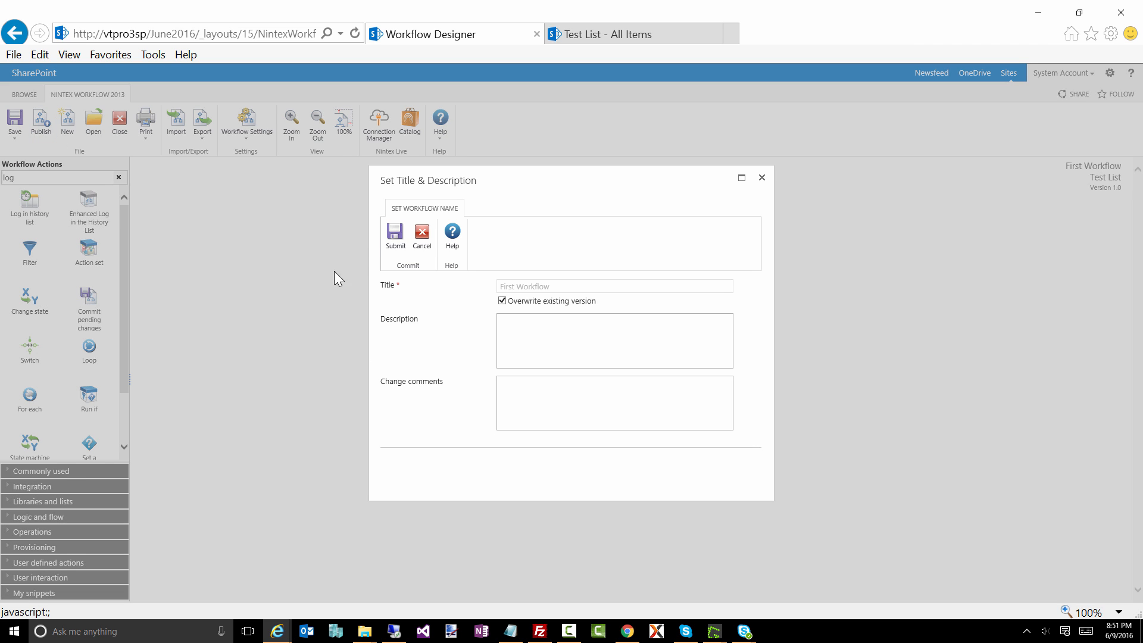
pyautogui.click(397, 239)
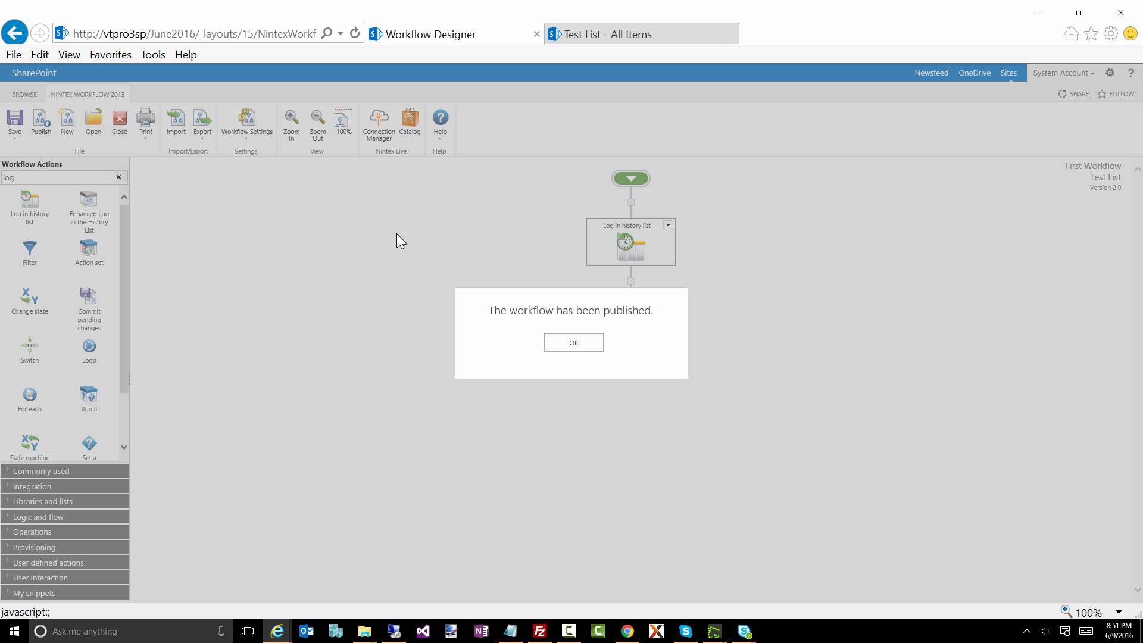
pyautogui.click(593, 351)
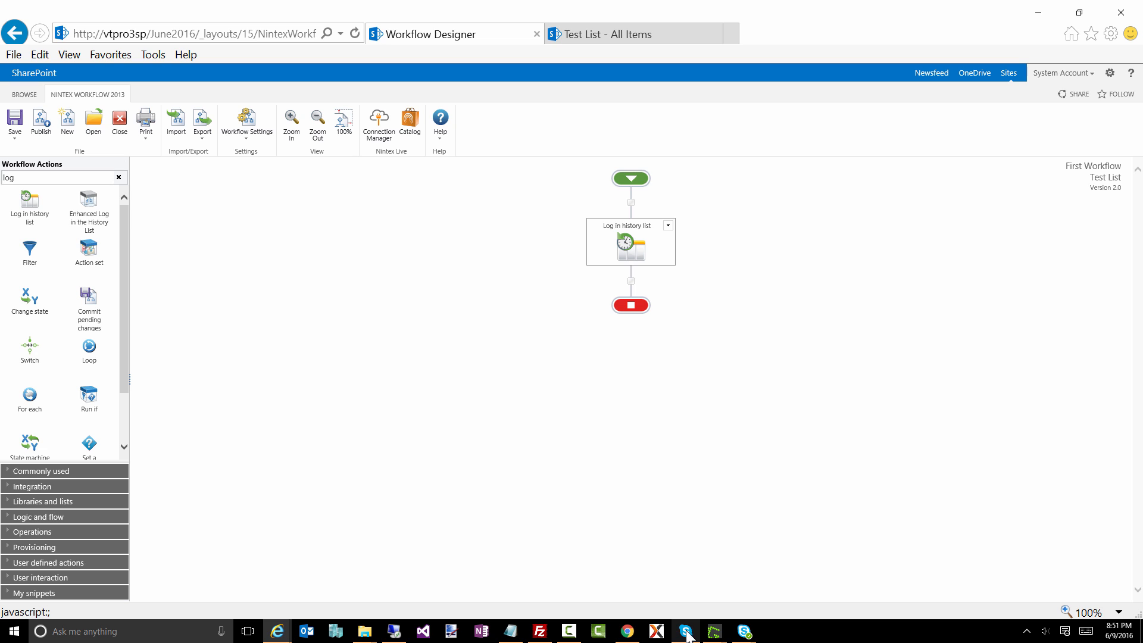
# Step: Switch to Chrome, refresh Test List, change the test3 item's title to test3a, save it and return to the list from its workflow status
pyautogui.click(628, 631)
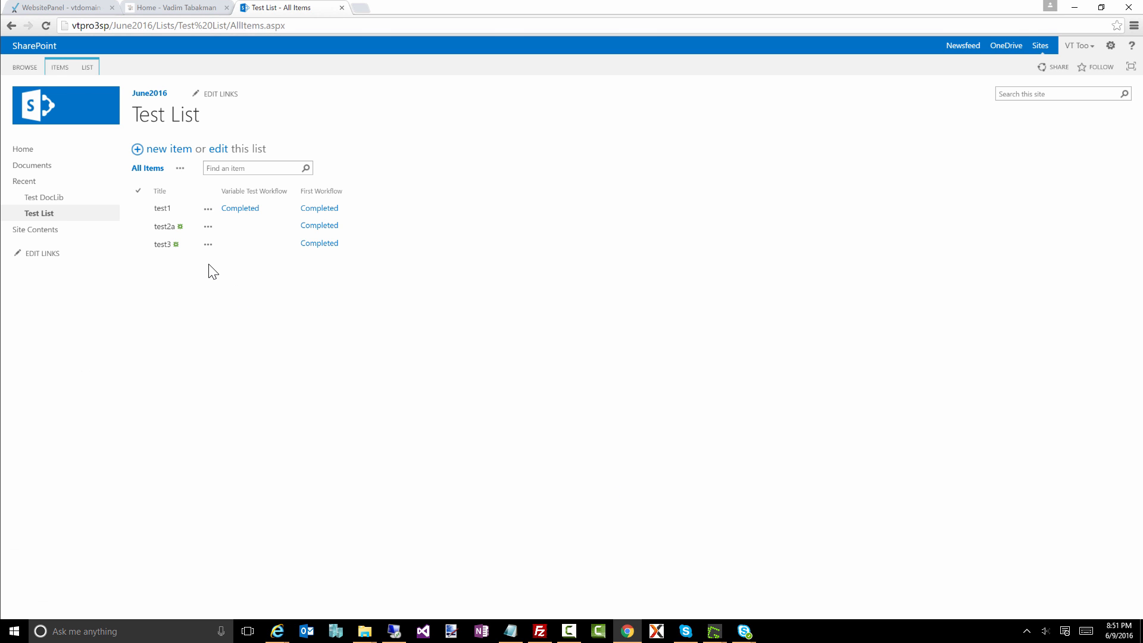
pyautogui.press('F5')
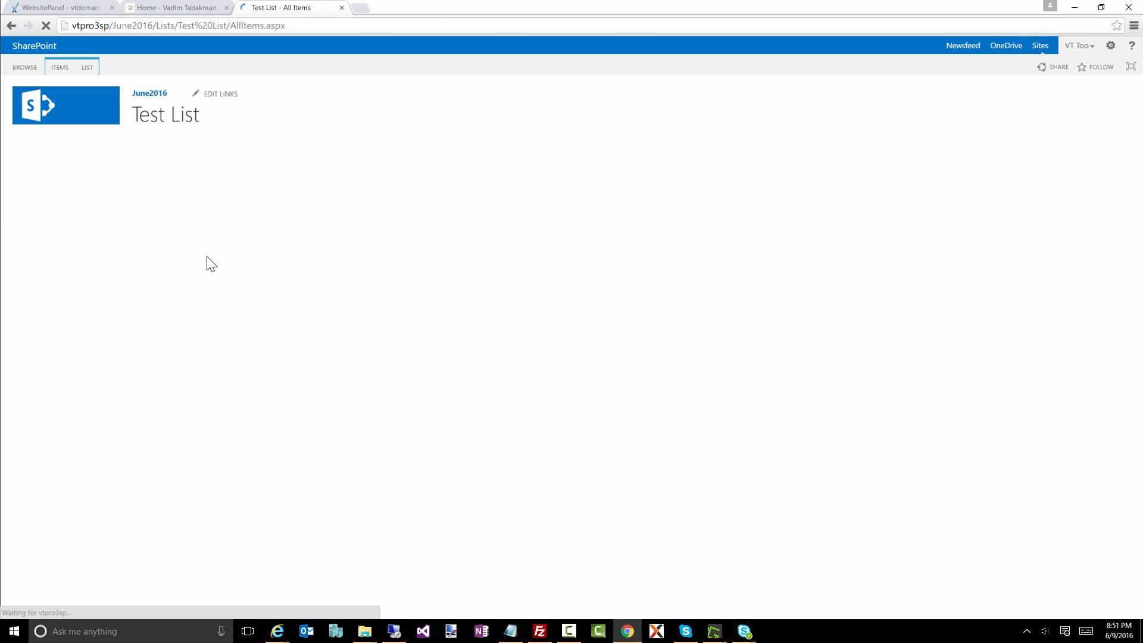
pyautogui.click(208, 245)
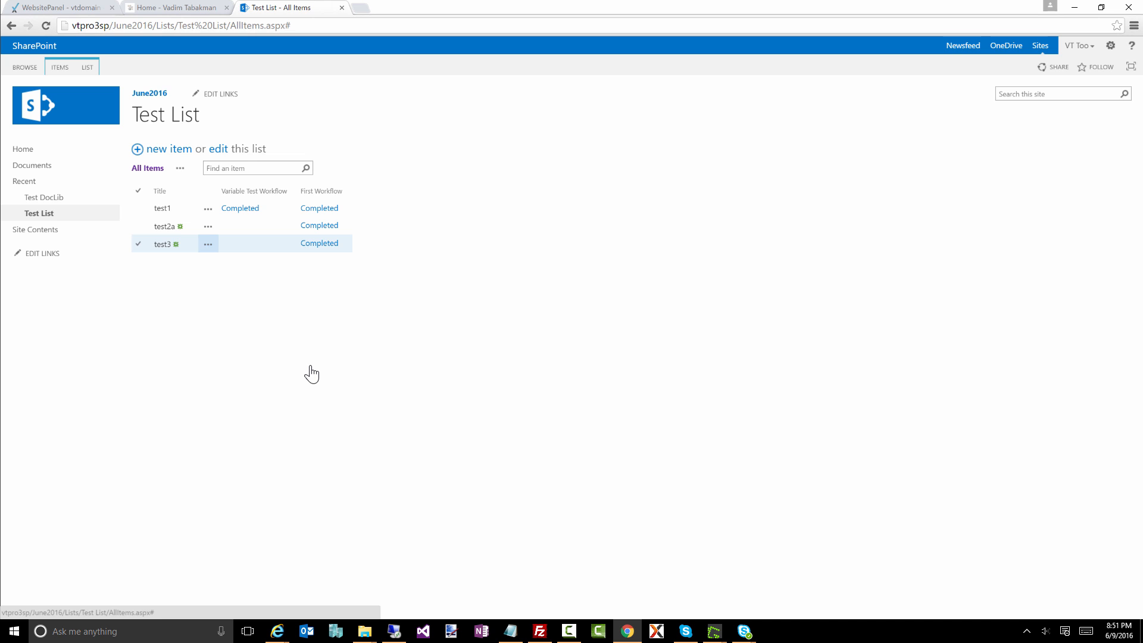
pyautogui.press('Return')
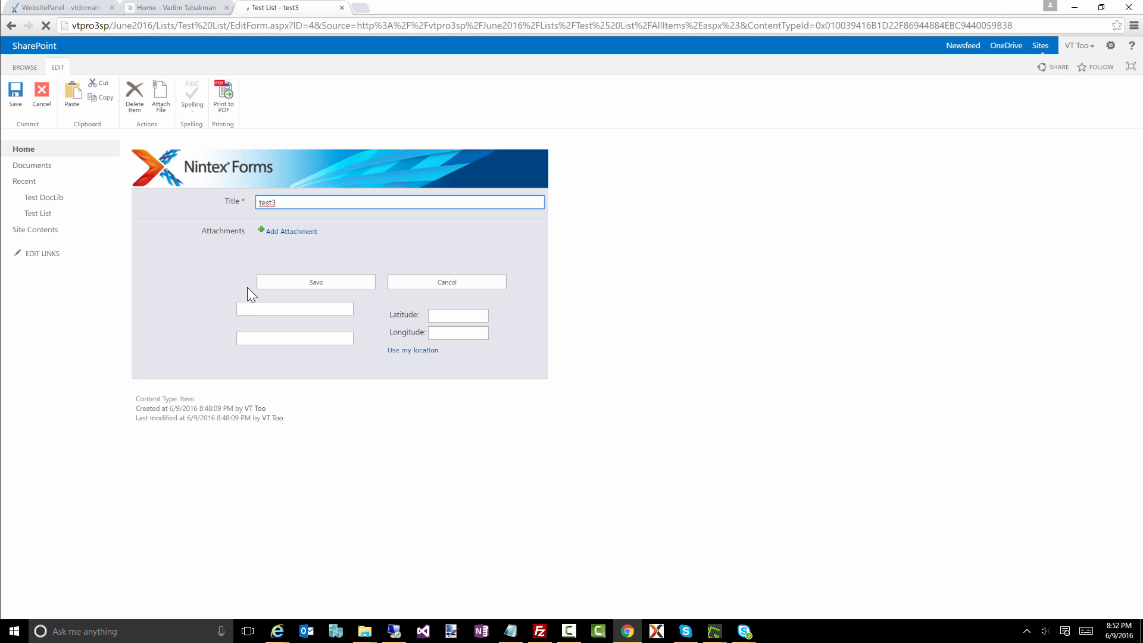
pyautogui.click(285, 203)
pyautogui.click(310, 284)
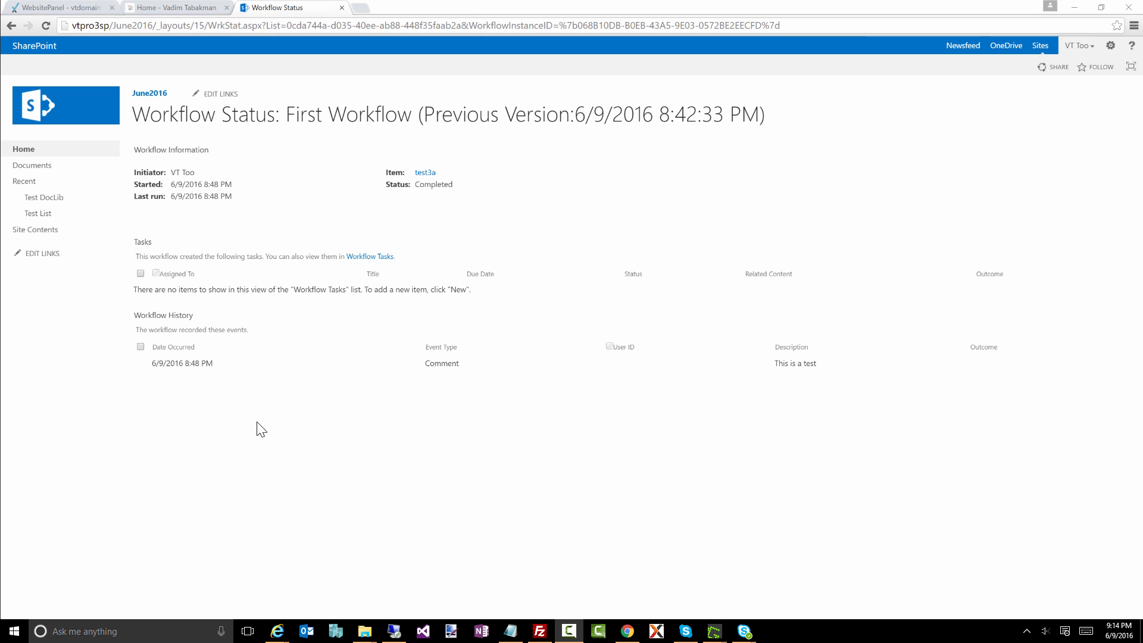
pyautogui.click(41, 216)
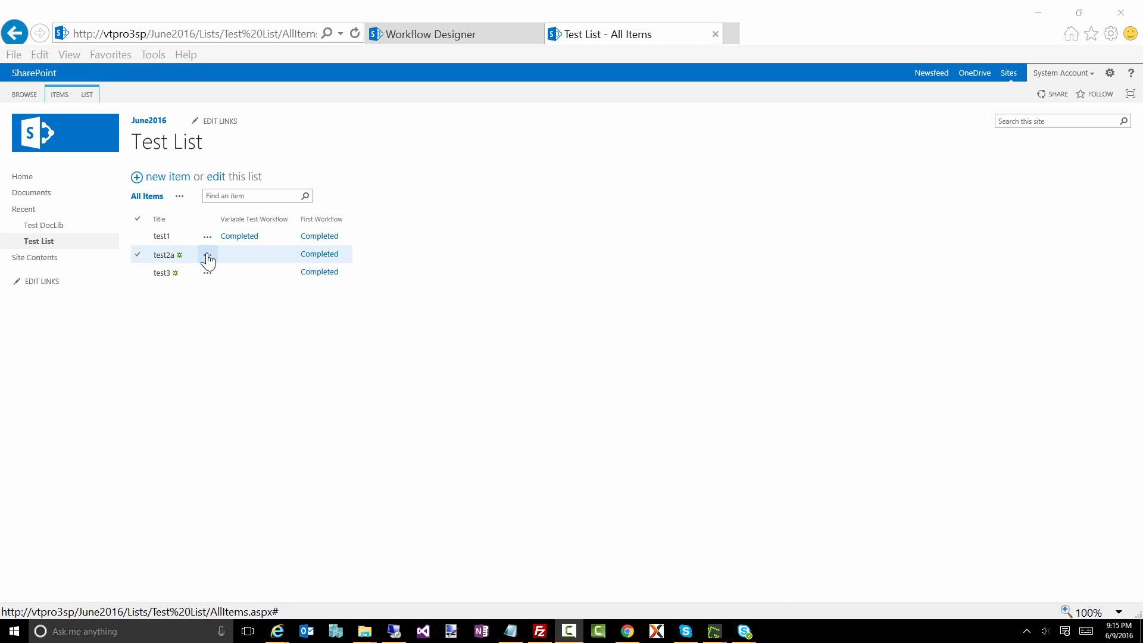
# Step: In Internet Explorer, change the title of the test2a item in Test List to test2b and save it
pyautogui.click(207, 256)
pyautogui.click(231, 286)
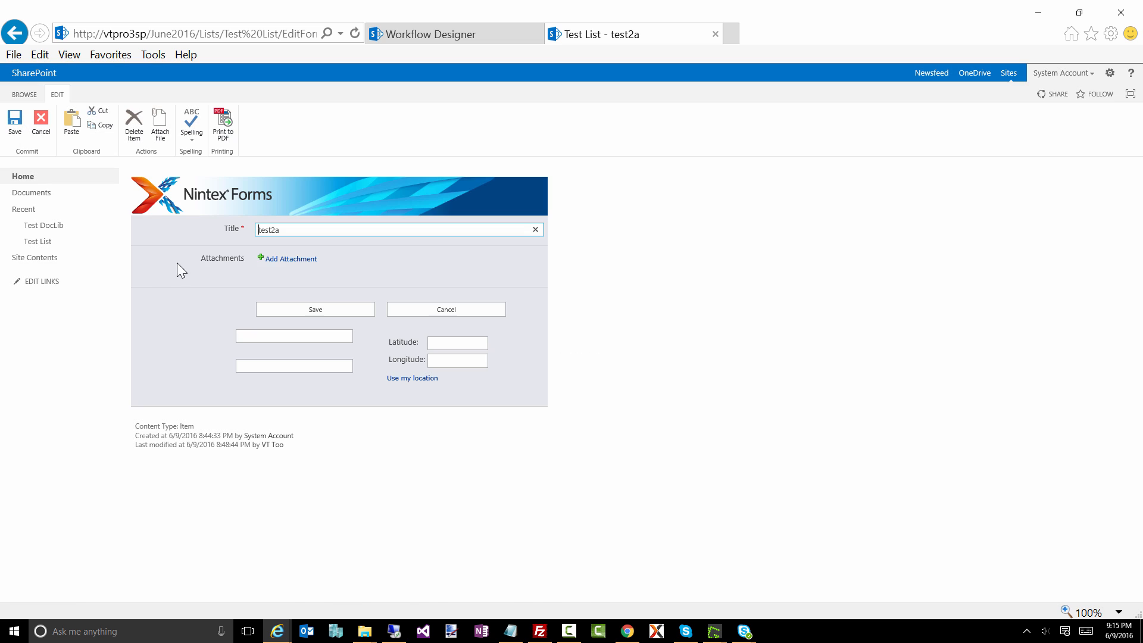
pyautogui.press('BackSpace')
pyautogui.click(324, 311)
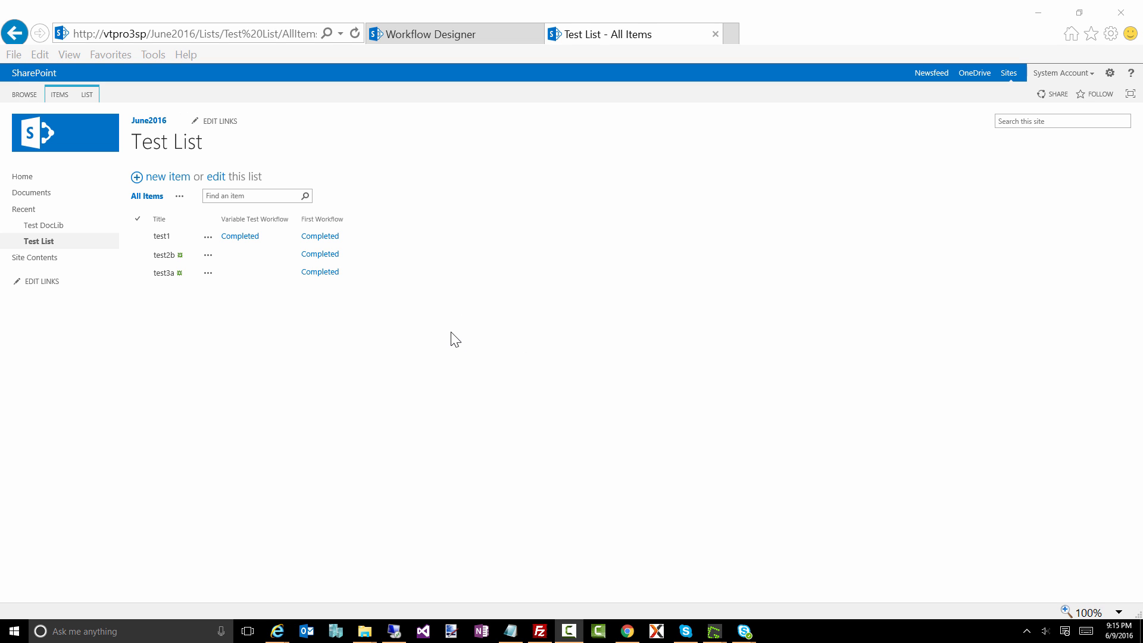
# Step: Open the First Workflow status of the test2b item and examine its logged history message and workflow version title
pyautogui.click(181, 273)
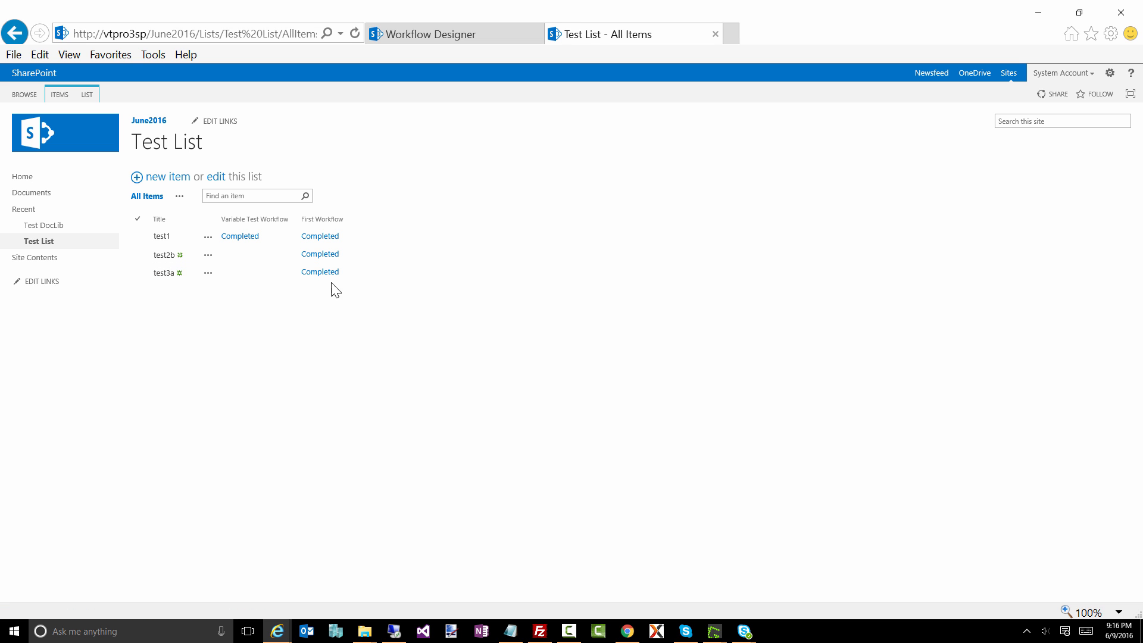
pyautogui.click(322, 256)
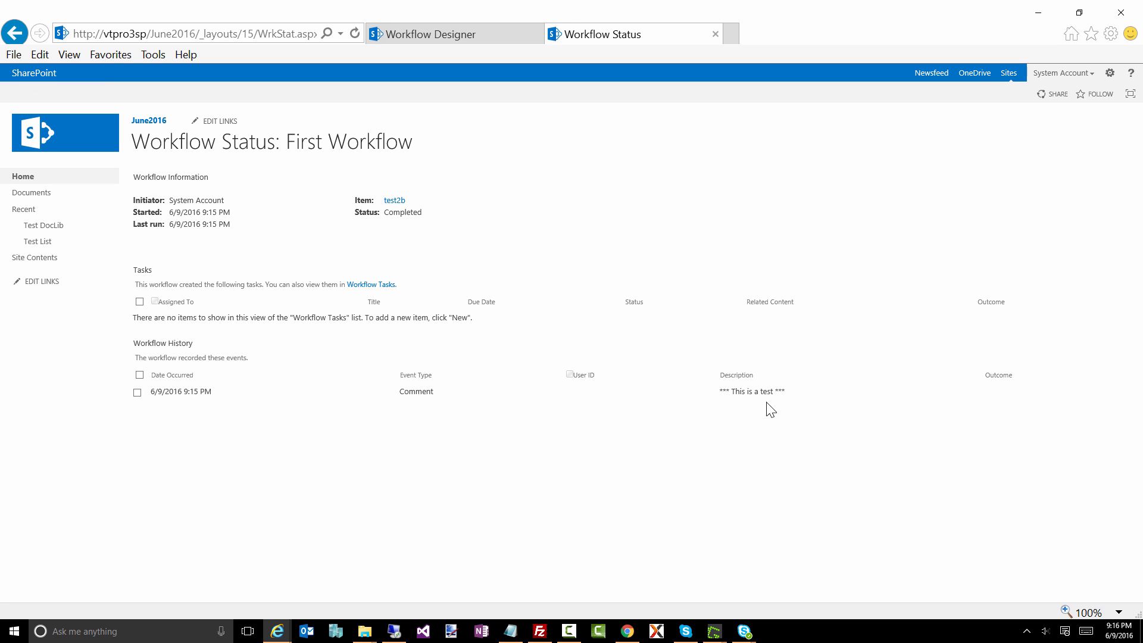
pyautogui.moveTo(791, 394); pyautogui.dragTo(684, 429)
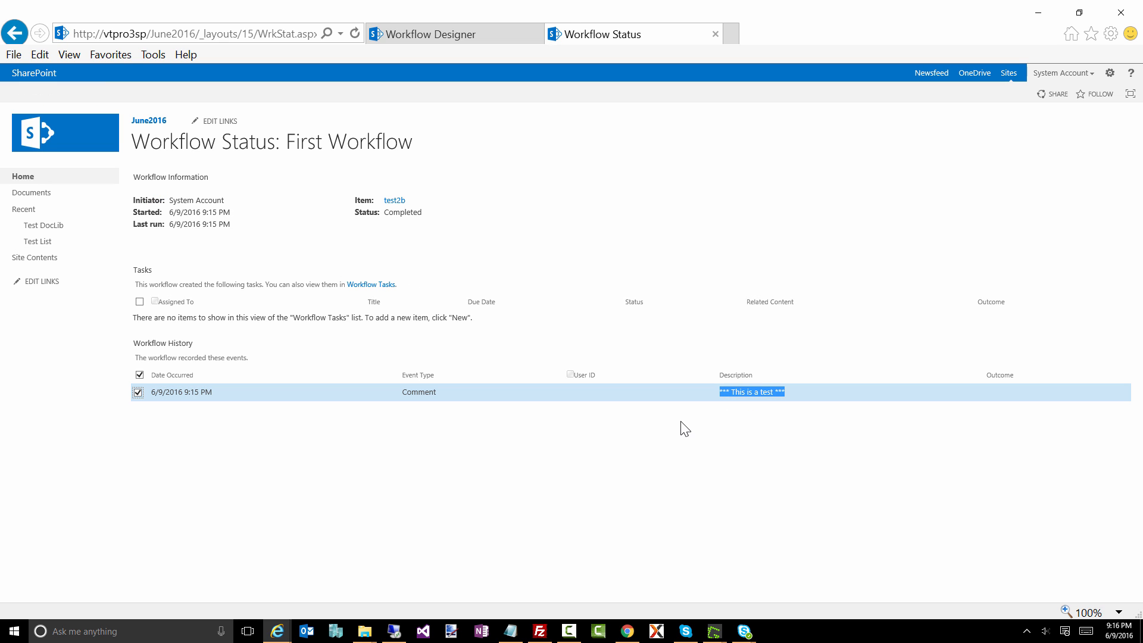
pyautogui.click(723, 394)
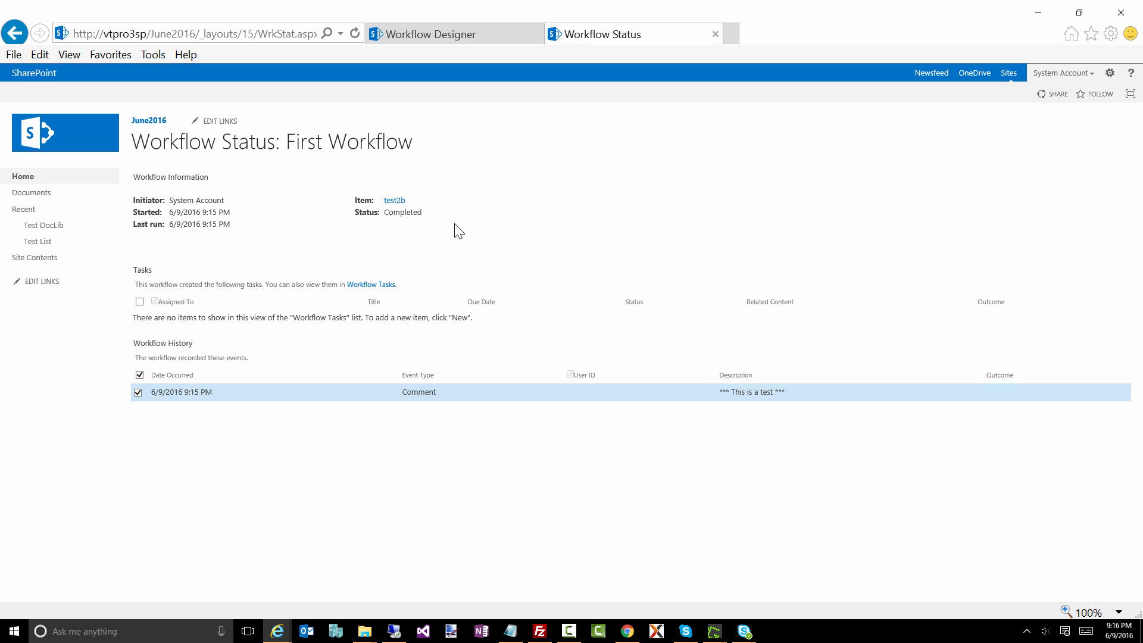
pyautogui.moveTo(426, 142); pyautogui.dragTo(302, 141)
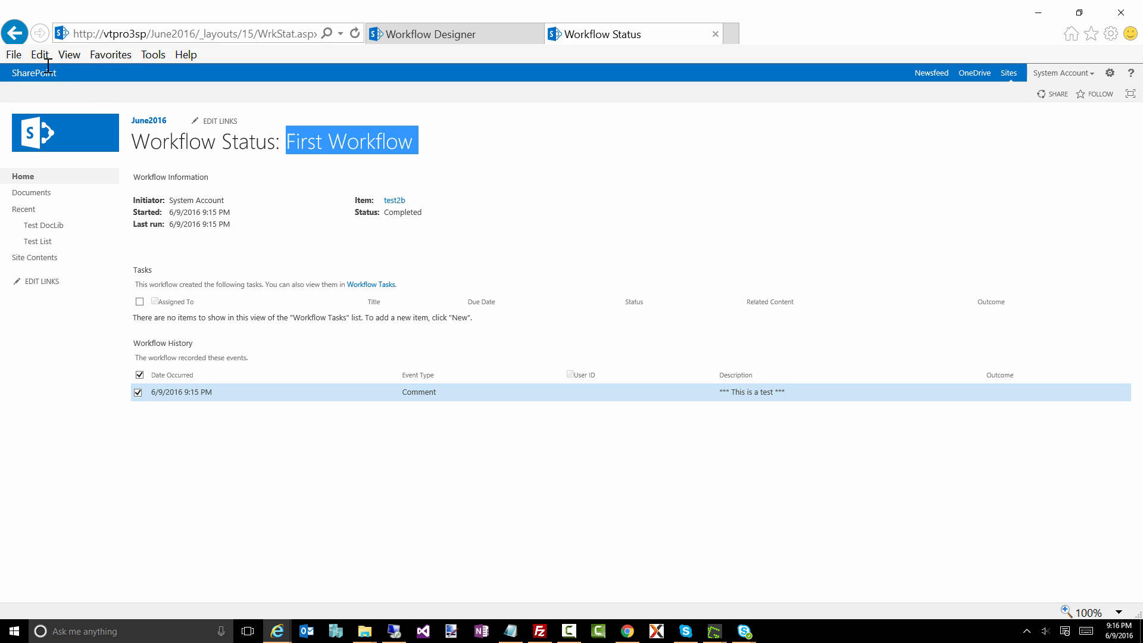
# Step: Return to the workflow designer, review the conditions for starting on modified items in the workflow settings, and close the settings without changes
pyautogui.click(14, 33)
pyautogui.click(451, 37)
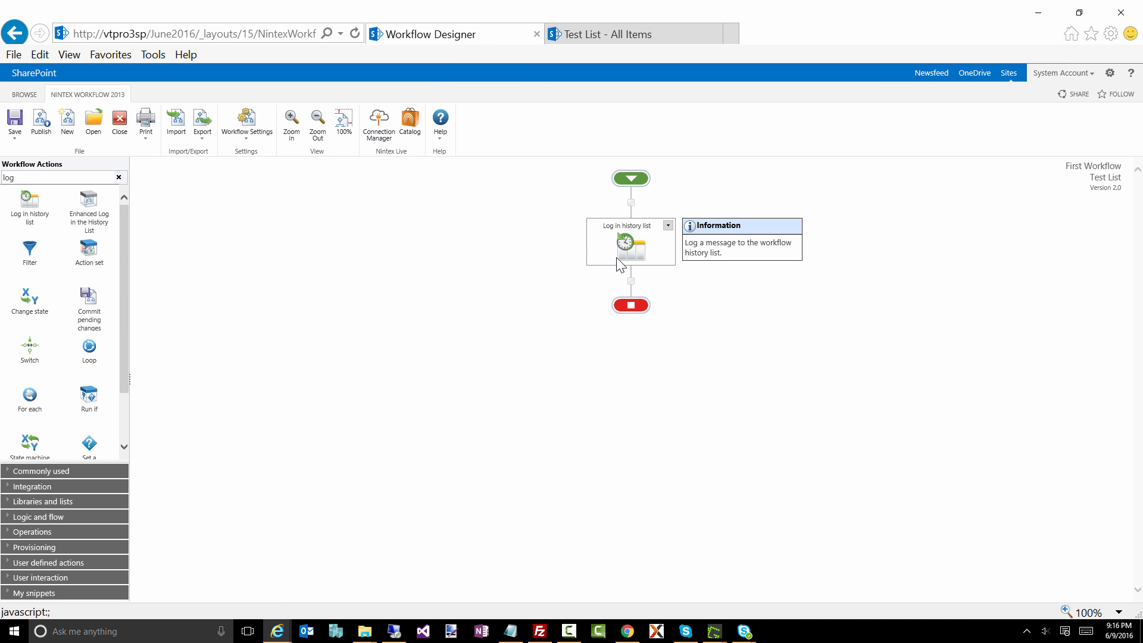
pyautogui.click(237, 119)
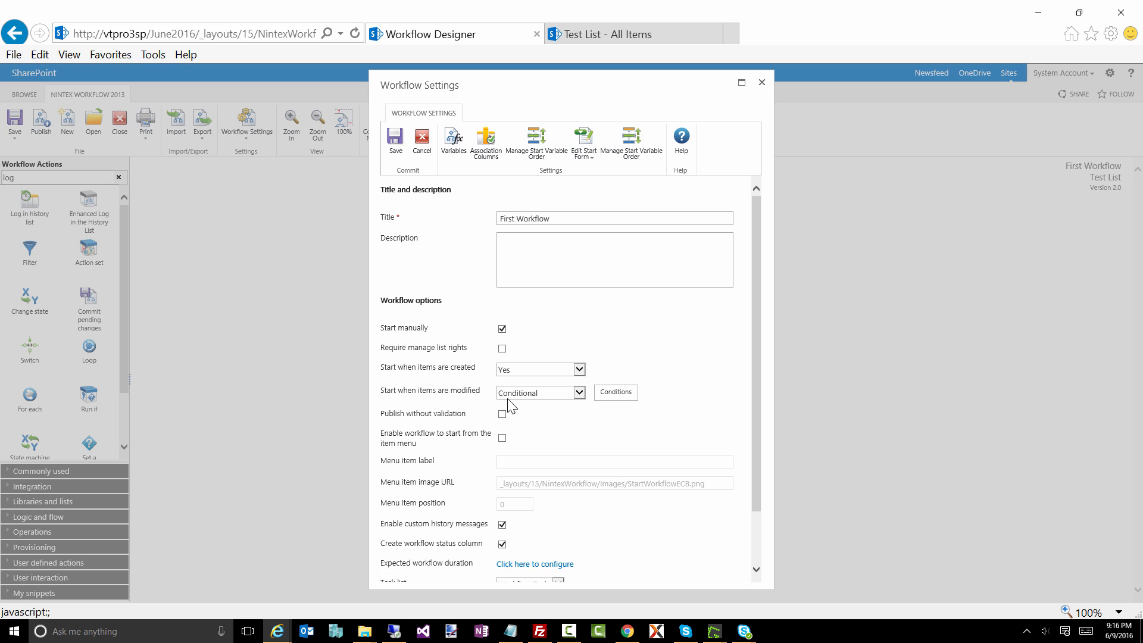
pyautogui.click(613, 393)
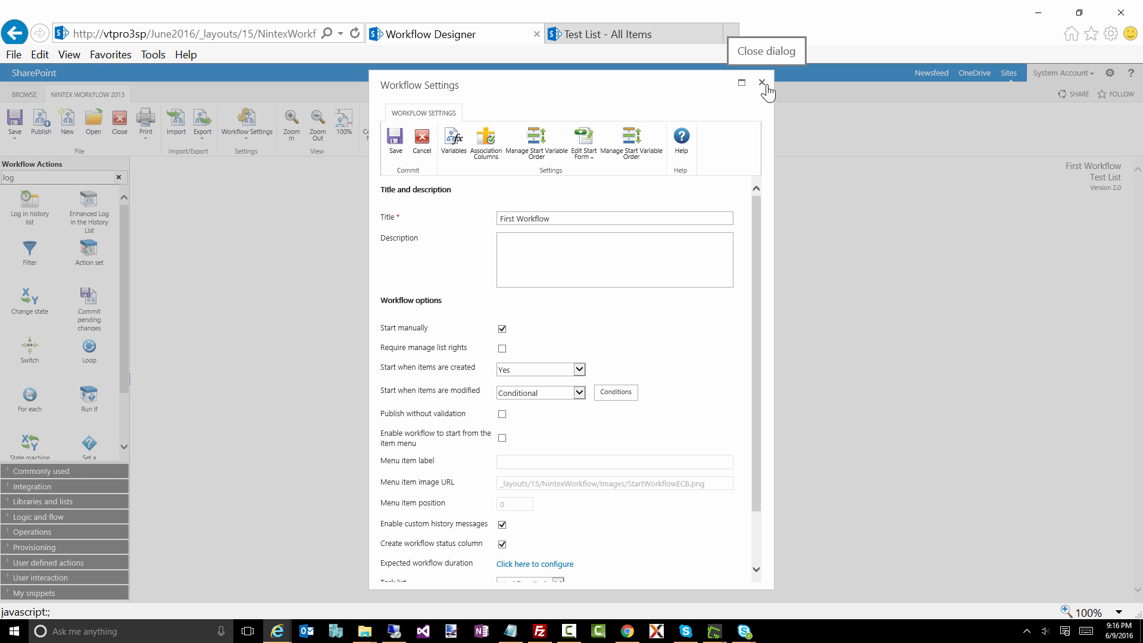
pyautogui.click(762, 83)
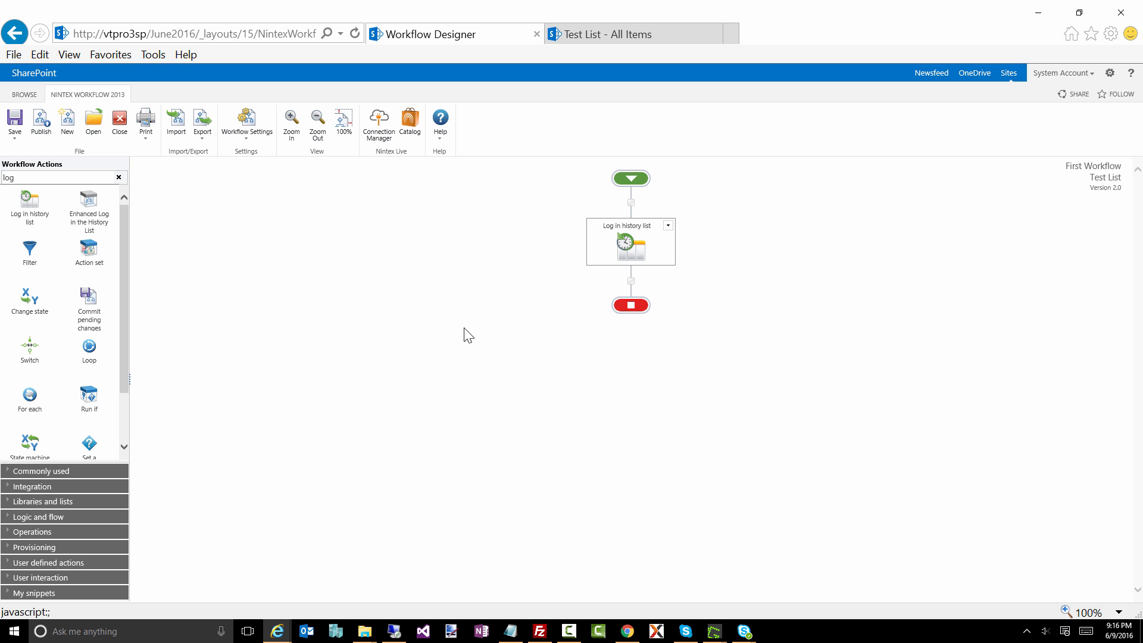
pyautogui.moveTo(640, 250)
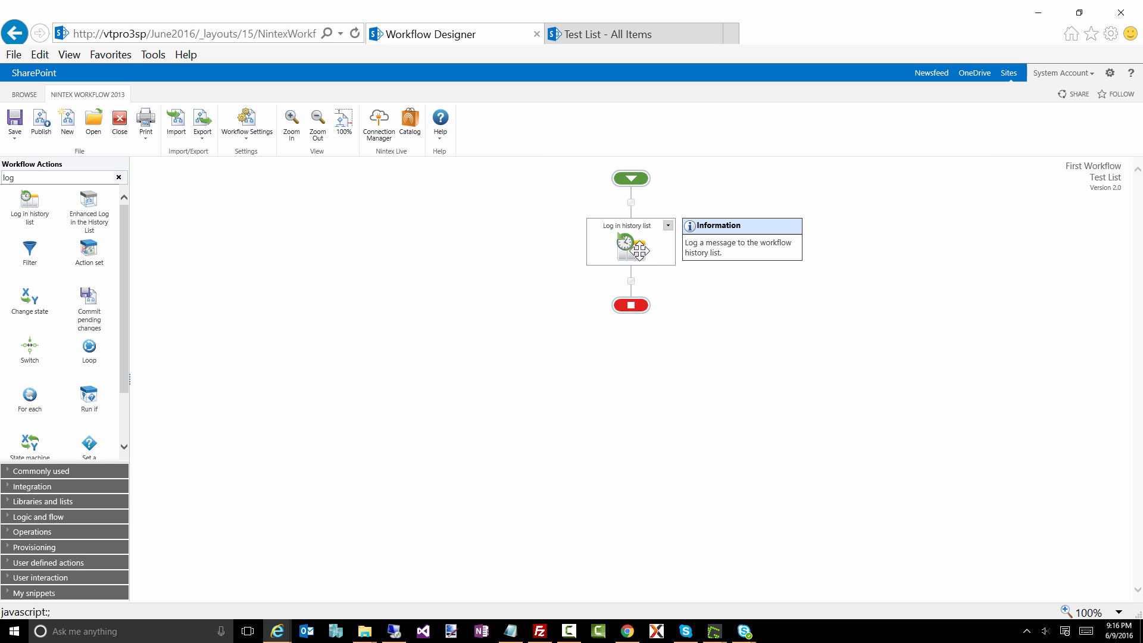